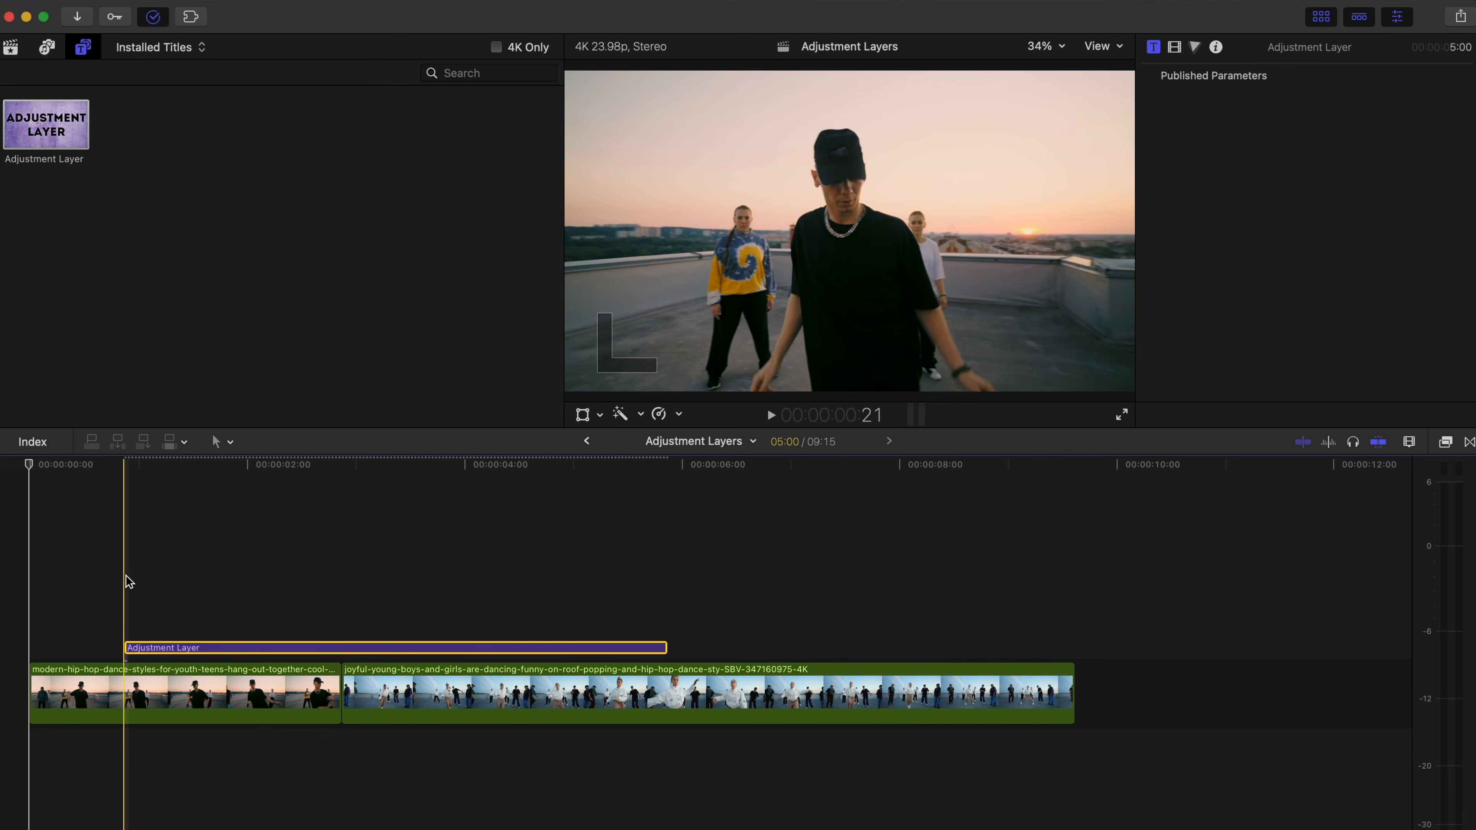
- Set the adjustment layer's duration to 1 second
{"action": "key", "text": "ctrl+d"}
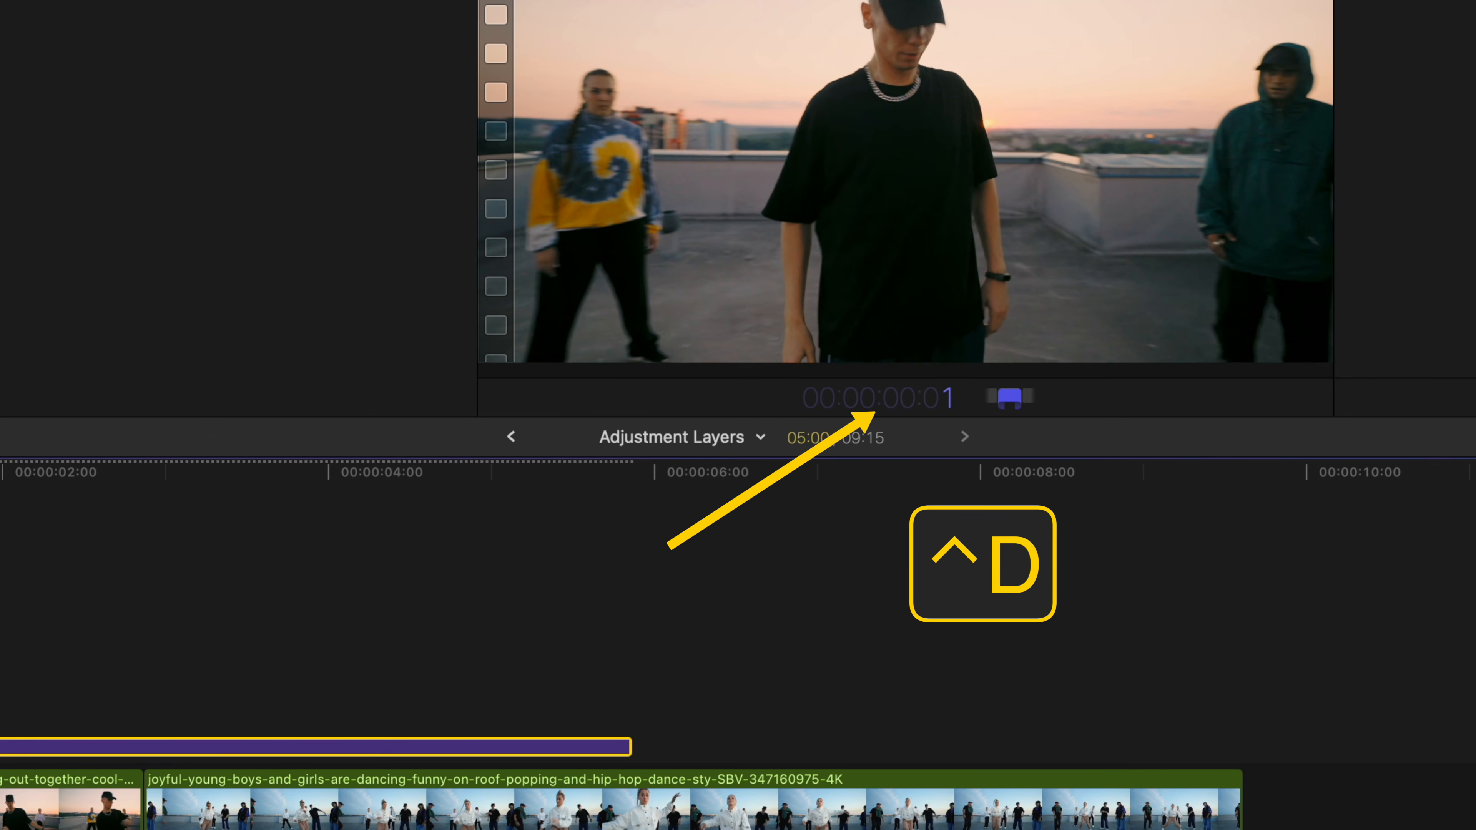
{"action": "type", "text": "100"}
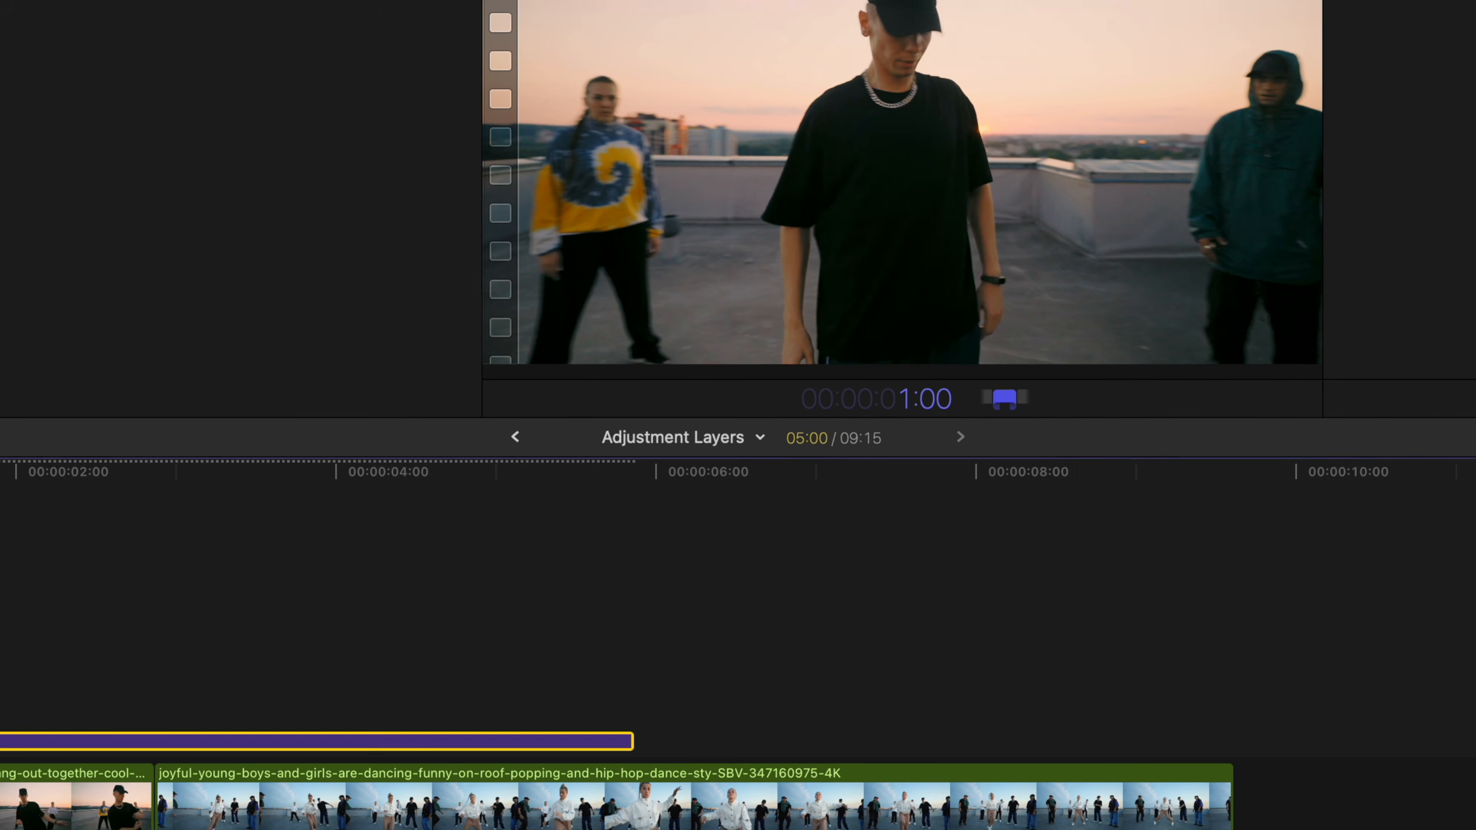
{"action": "key", "text": "Return"}
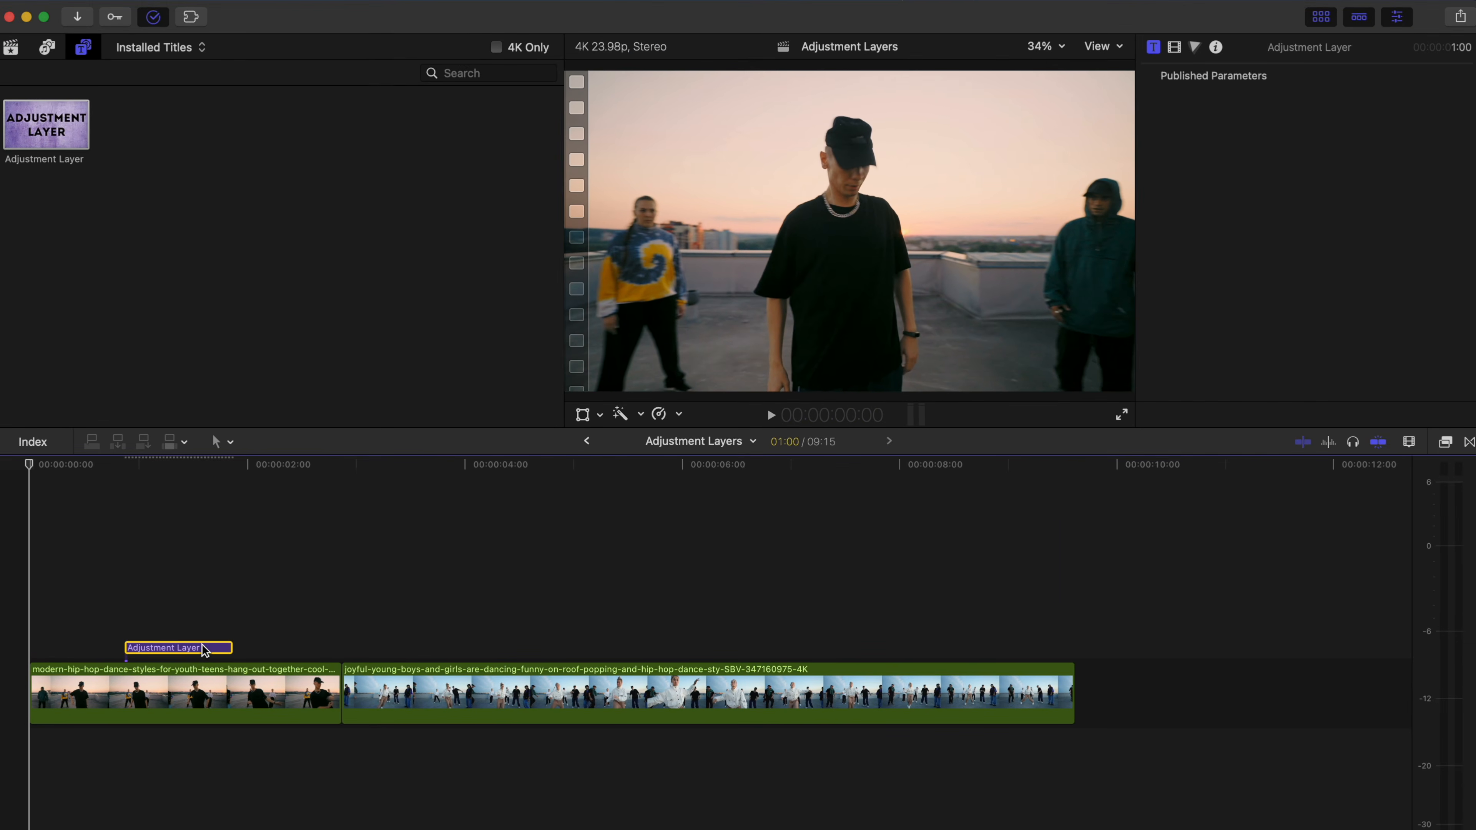
- Mark the adjustment layer's midpoint, 12 frames after its start, and align that marker with the cut between the two dance clips
{"action": "left_click", "coordinate": [173, 609]}
{"action": "key", "text": "Up"}
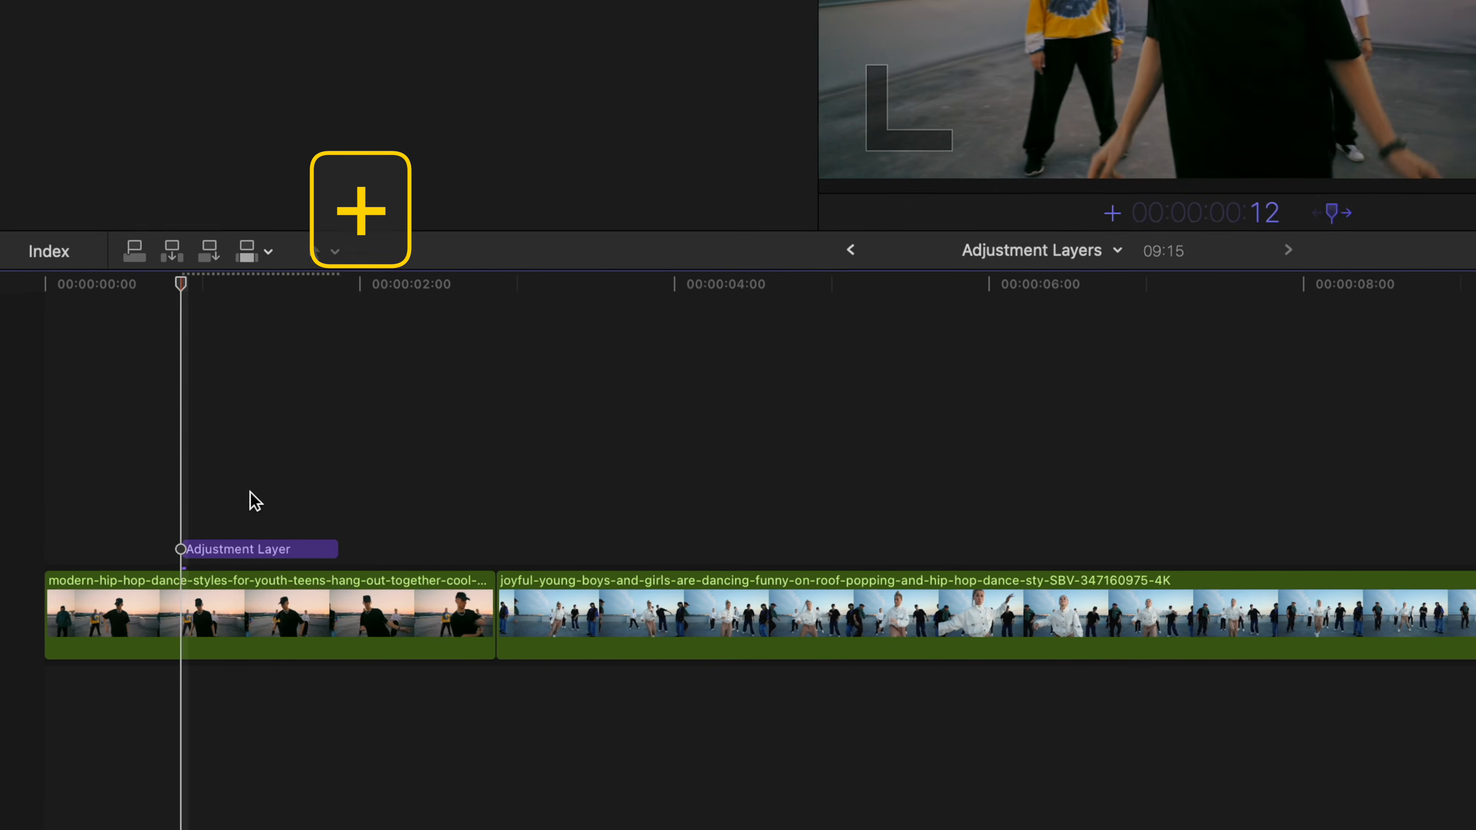
{"action": "left_click", "coordinate": [175, 613]}
{"action": "left_click", "coordinate": [270, 537]}
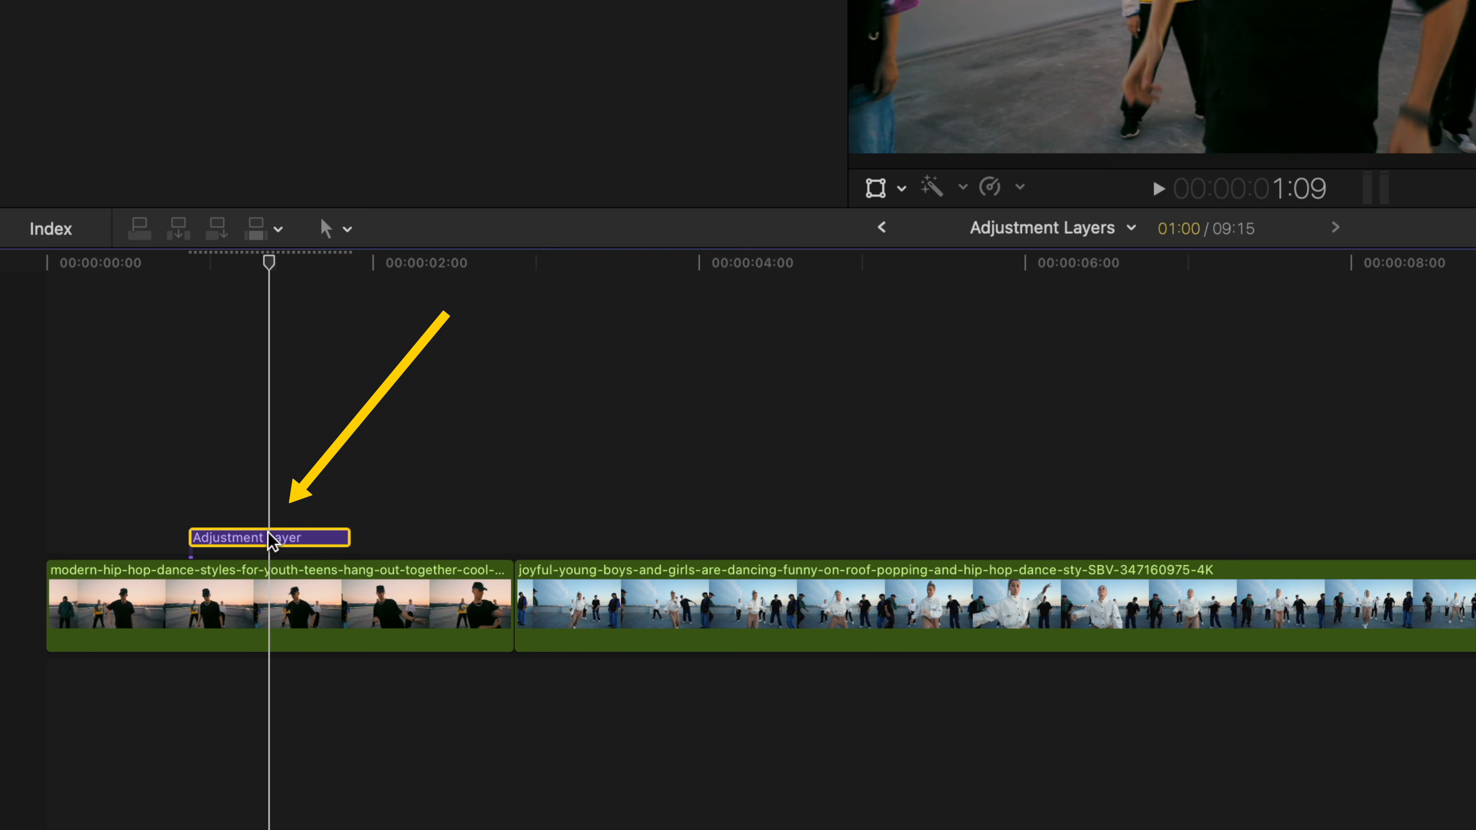
{"action": "key", "text": "m"}
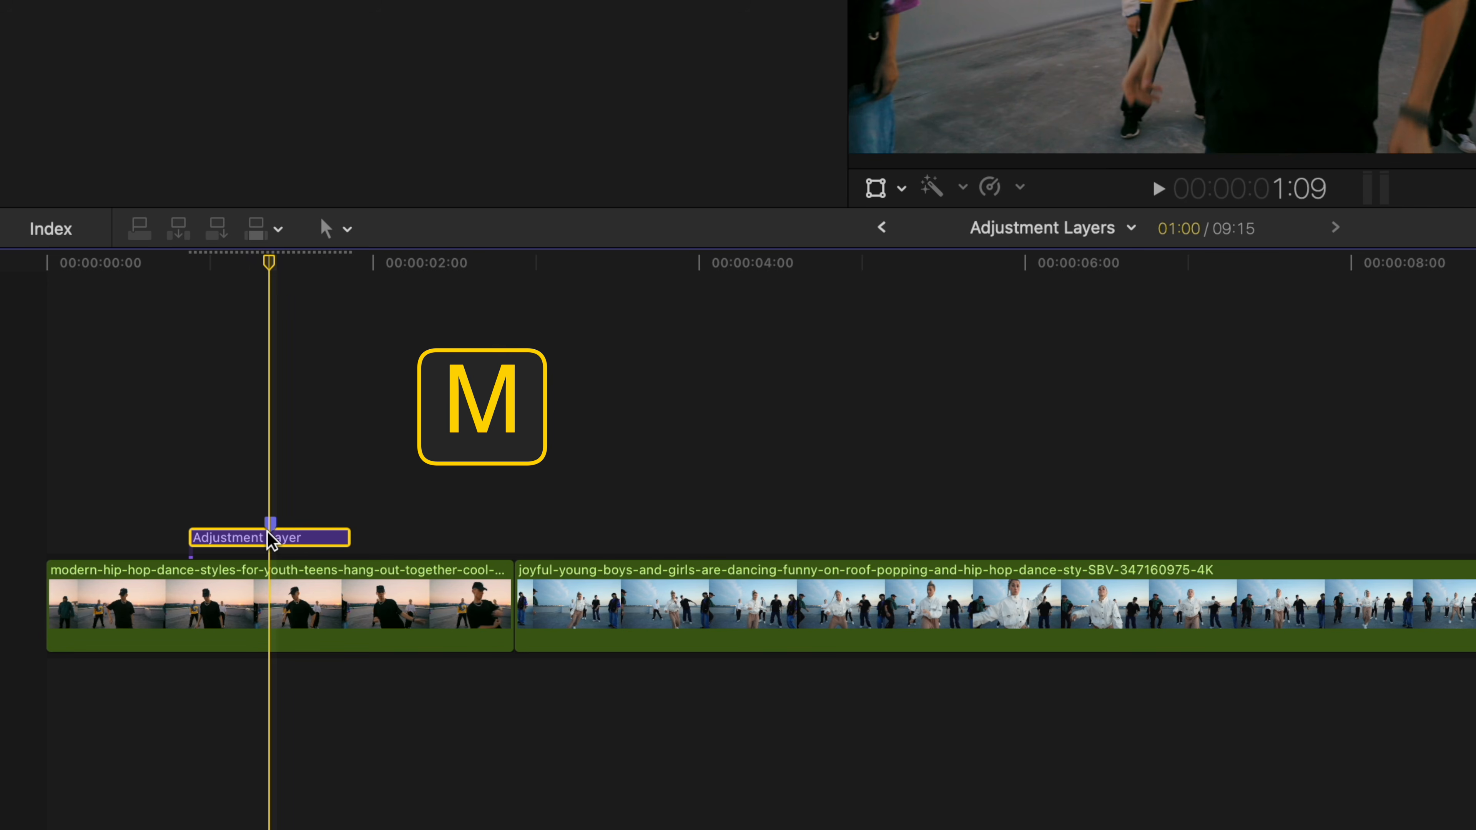
{"action": "left_click_drag", "start_coordinate": [272, 540], "coordinate": [564, 540]}
- Apply the Cross Hatch effect from the installed effects to the adjustment layer
{"action": "left_click", "coordinate": [1437, 228]}
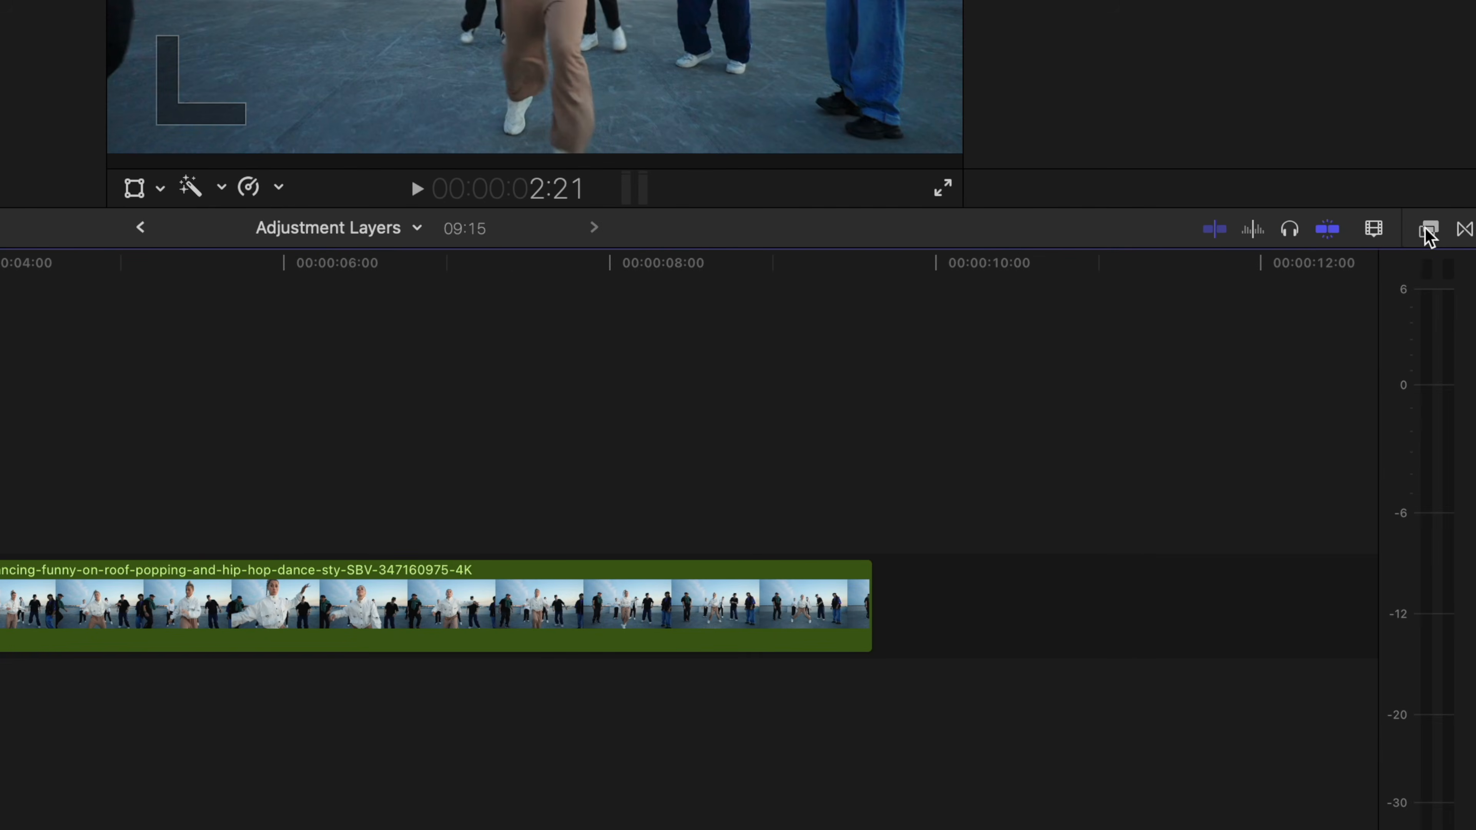
{"action": "left_click", "coordinate": [910, 375]}
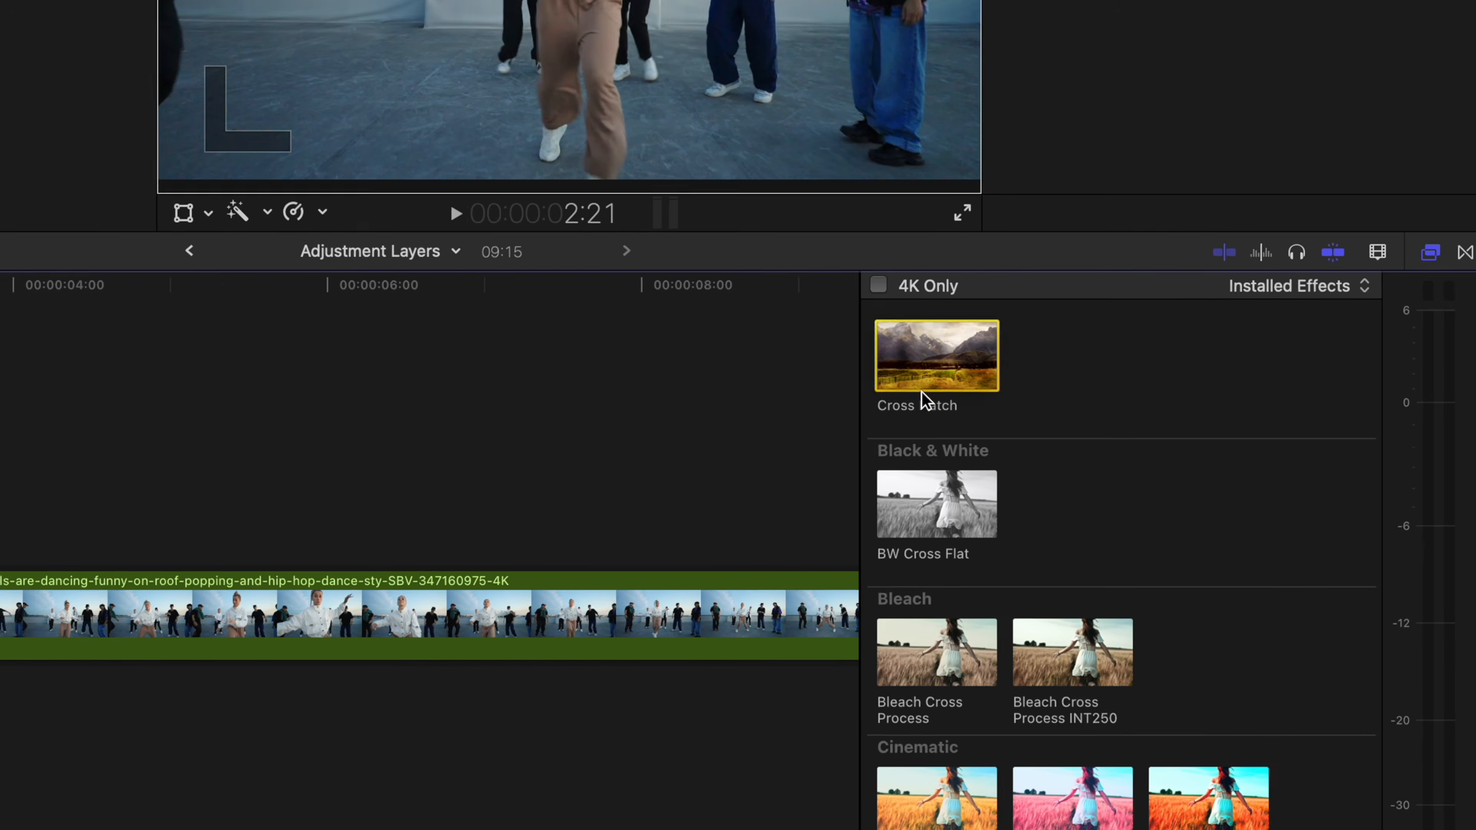
{"action": "mouse_move", "coordinate": [924, 401]}
{"action": "left_mouse_down"}
{"action": "mouse_move", "coordinate": [346, 633]}
{"action": "mouse_move", "coordinate": [359, 657]}
{"action": "left_mouse_up"}
- Keyframe the Cross Hatch Intensity at 100 on the marker, with Desaturate enabled and Sepia Amount set to 0
{"action": "left_click", "coordinate": [1174, 47]}
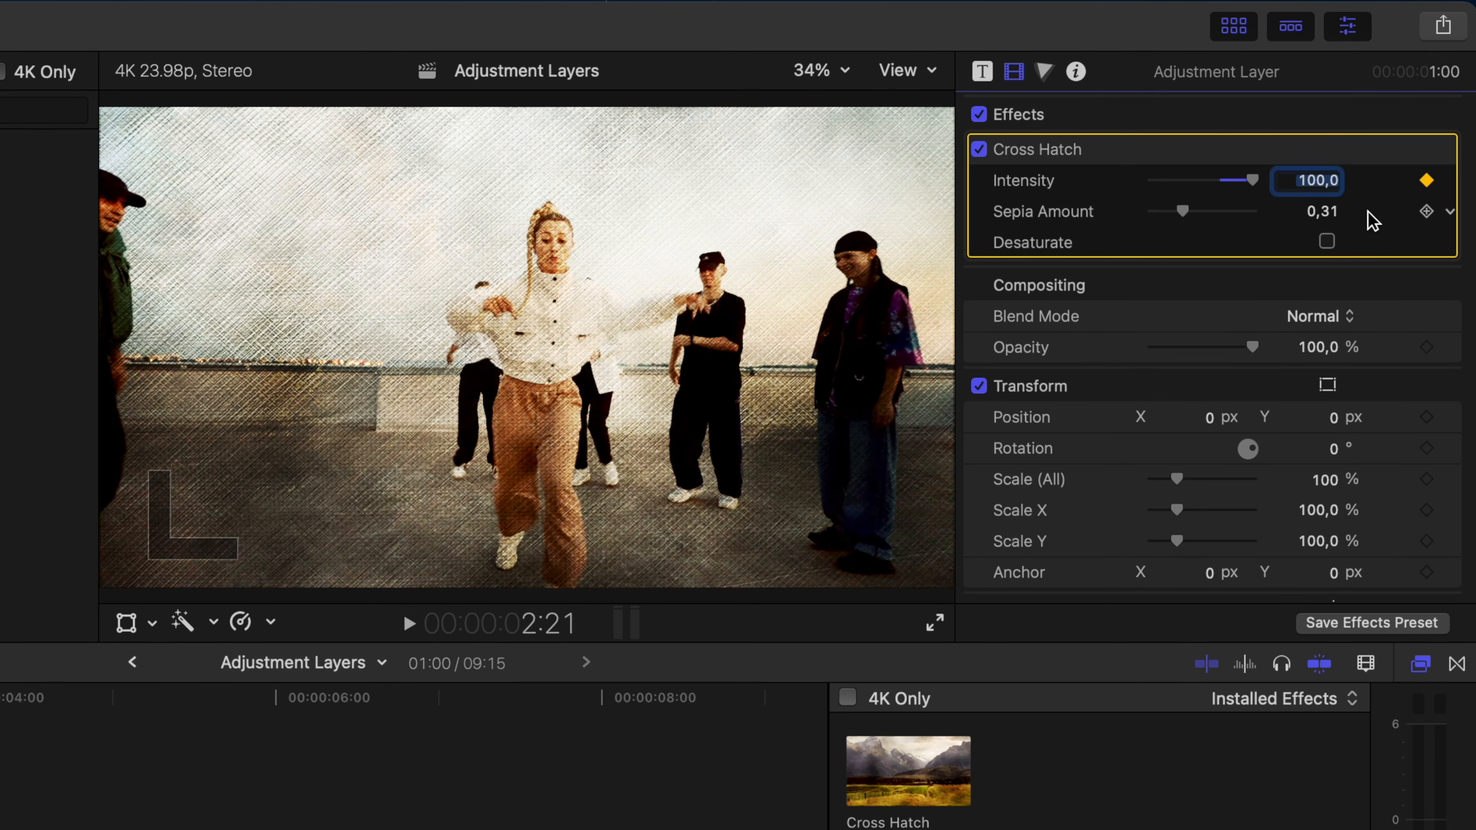
{"action": "left_click", "coordinate": [1327, 241]}
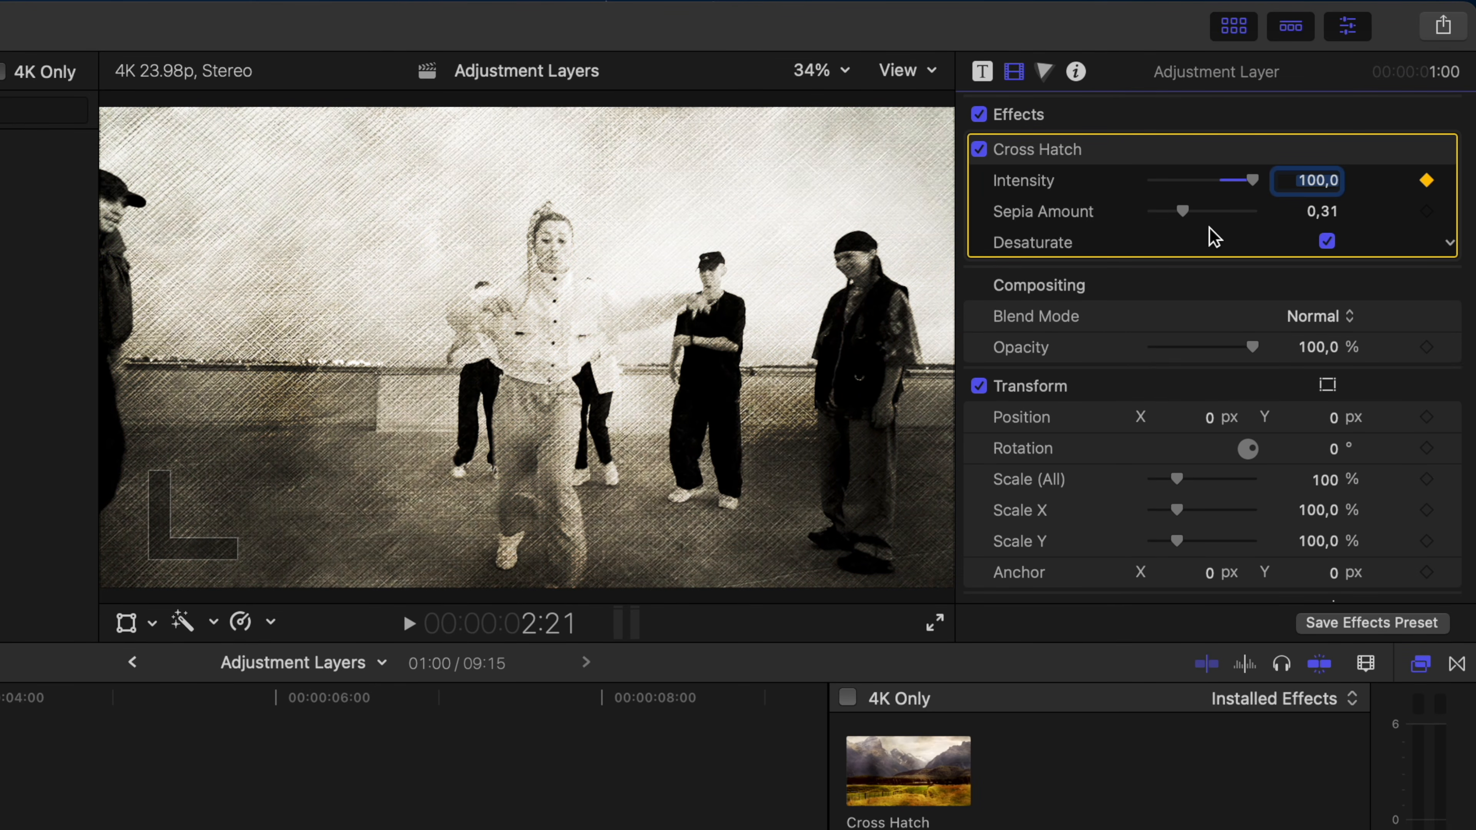
{"action": "left_click_drag", "start_coordinate": [1183, 213], "coordinate": [1083, 215]}
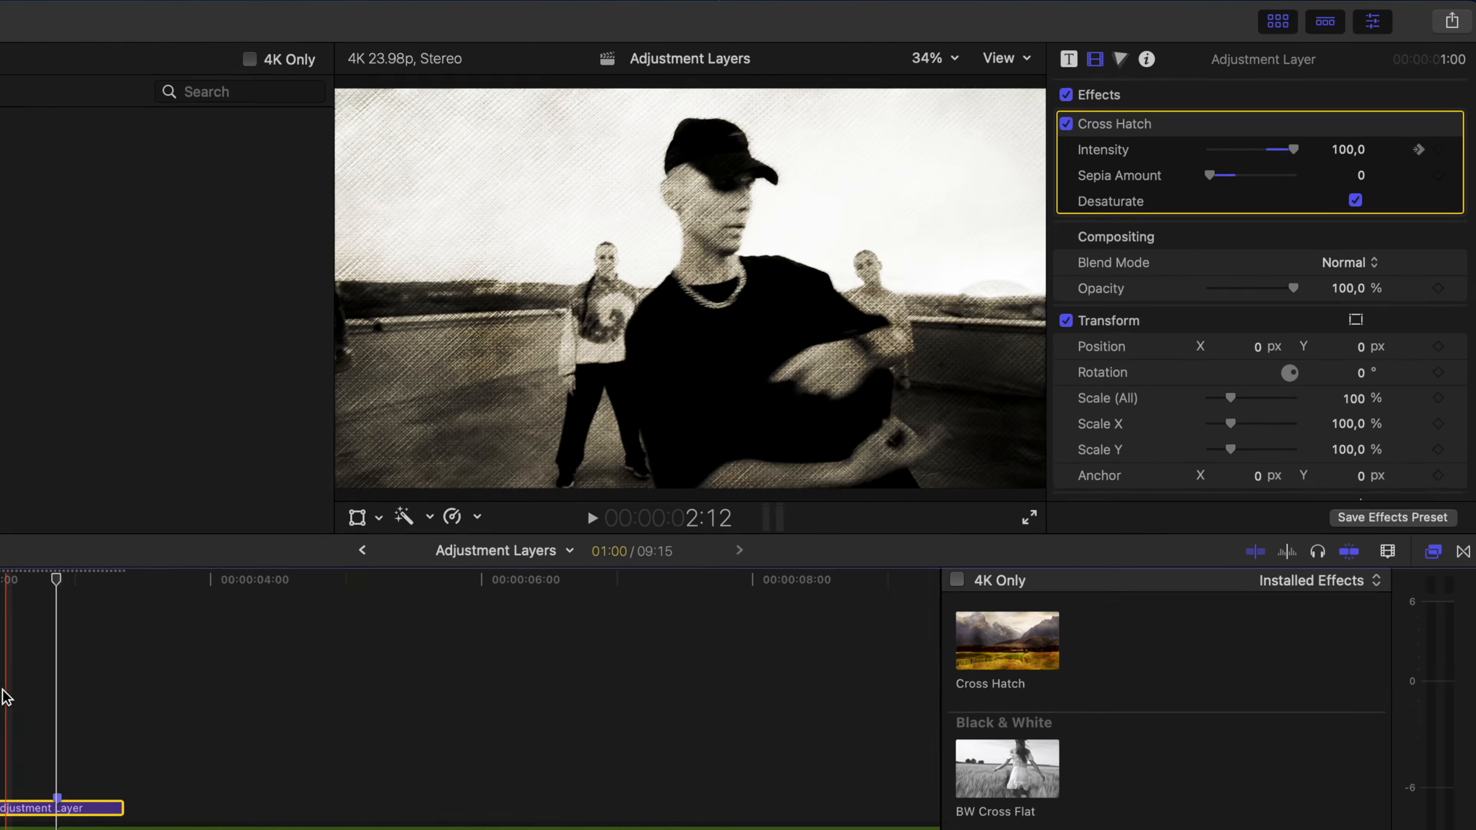
- Keyframe the Cross Hatch Intensity to 0 at the start and at the end of the adjustment layer
{"action": "left_click", "coordinate": [290, 592]}
{"action": "left_click", "coordinate": [298, 650]}
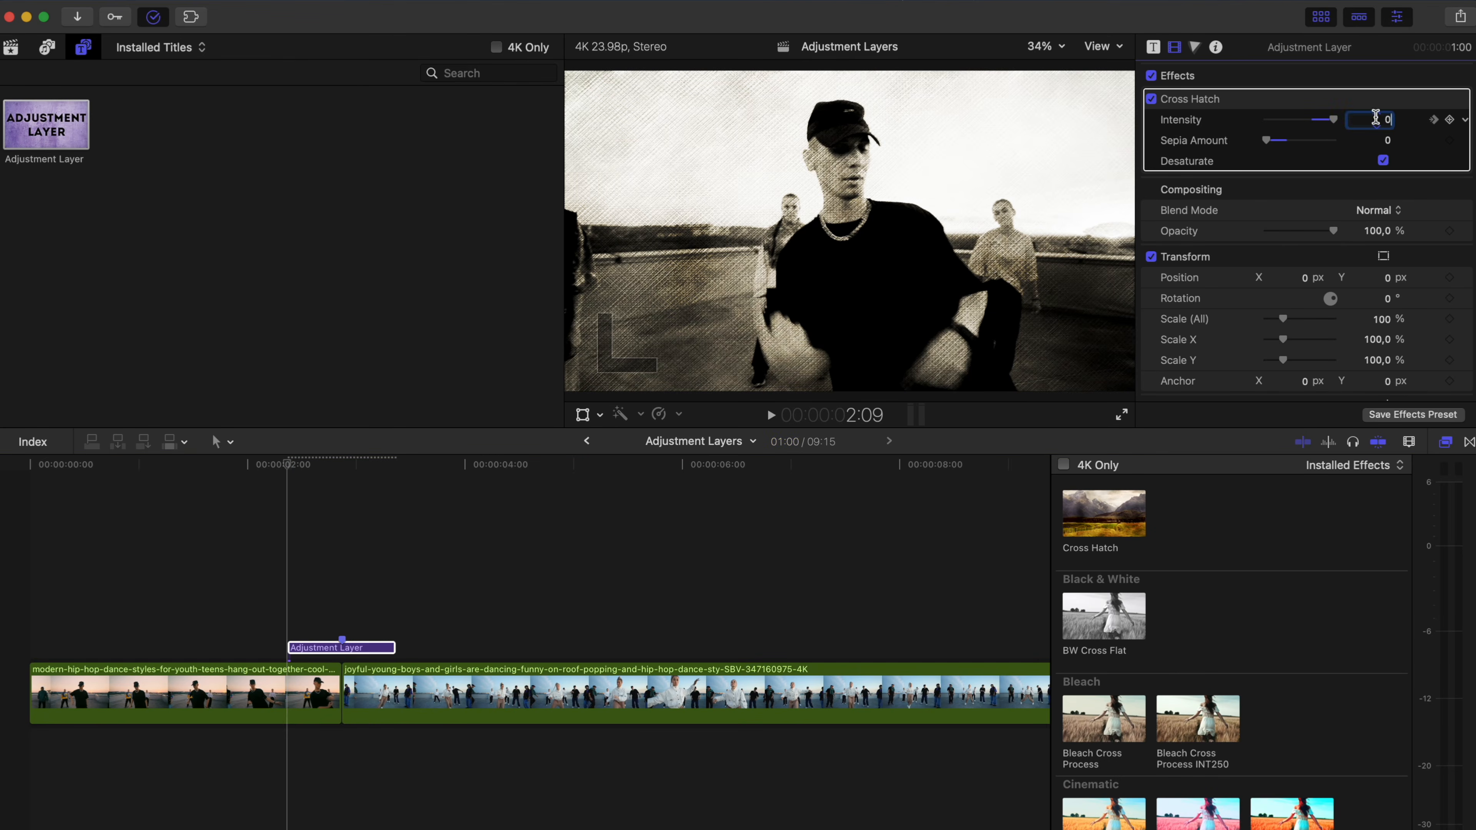
{"action": "key", "text": "Return"}
{"action": "left_click", "coordinate": [392, 610]}
{"action": "left_click", "coordinate": [381, 648]}
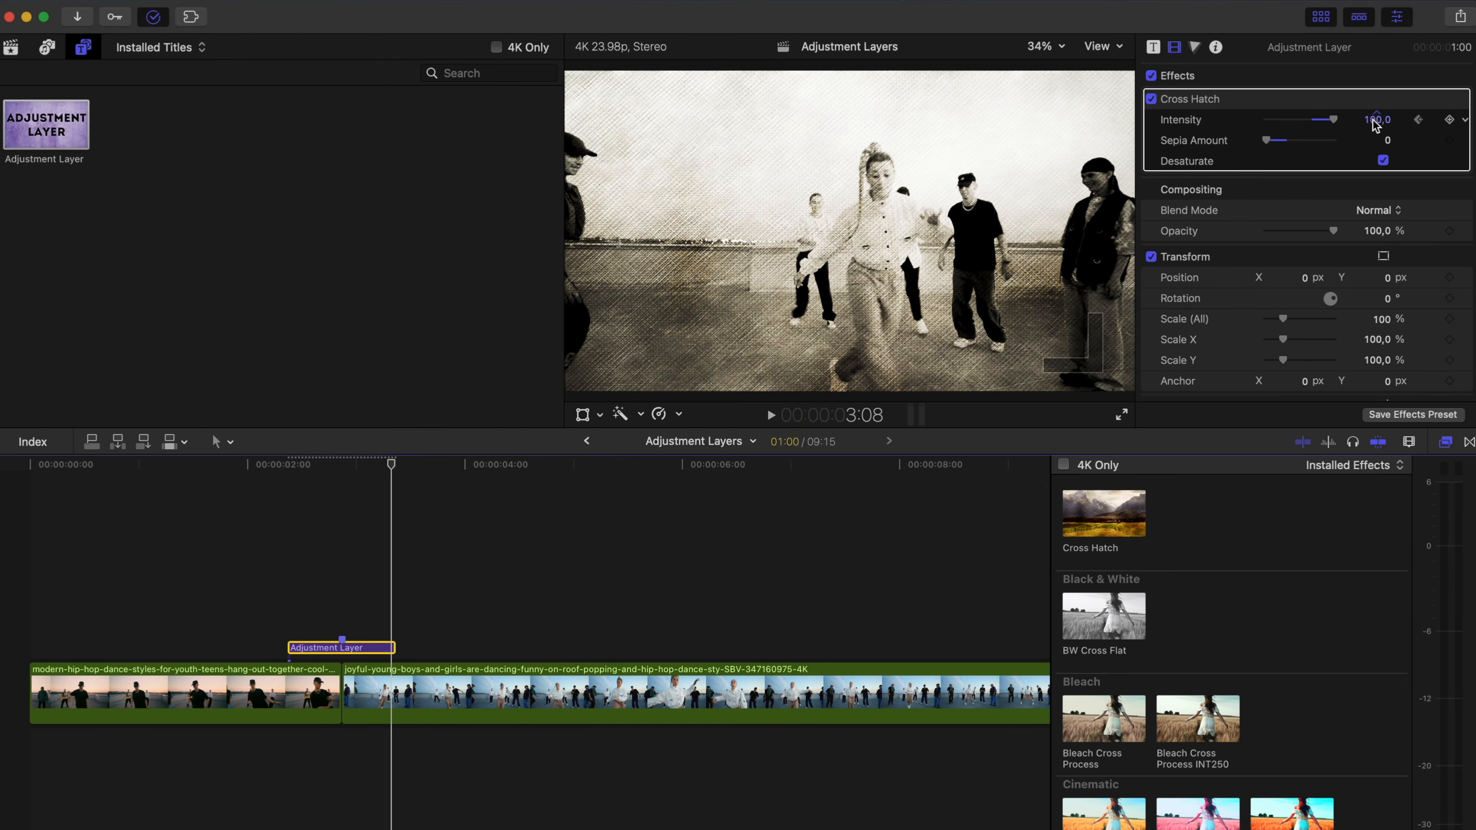
{"action": "key", "text": "Return"}
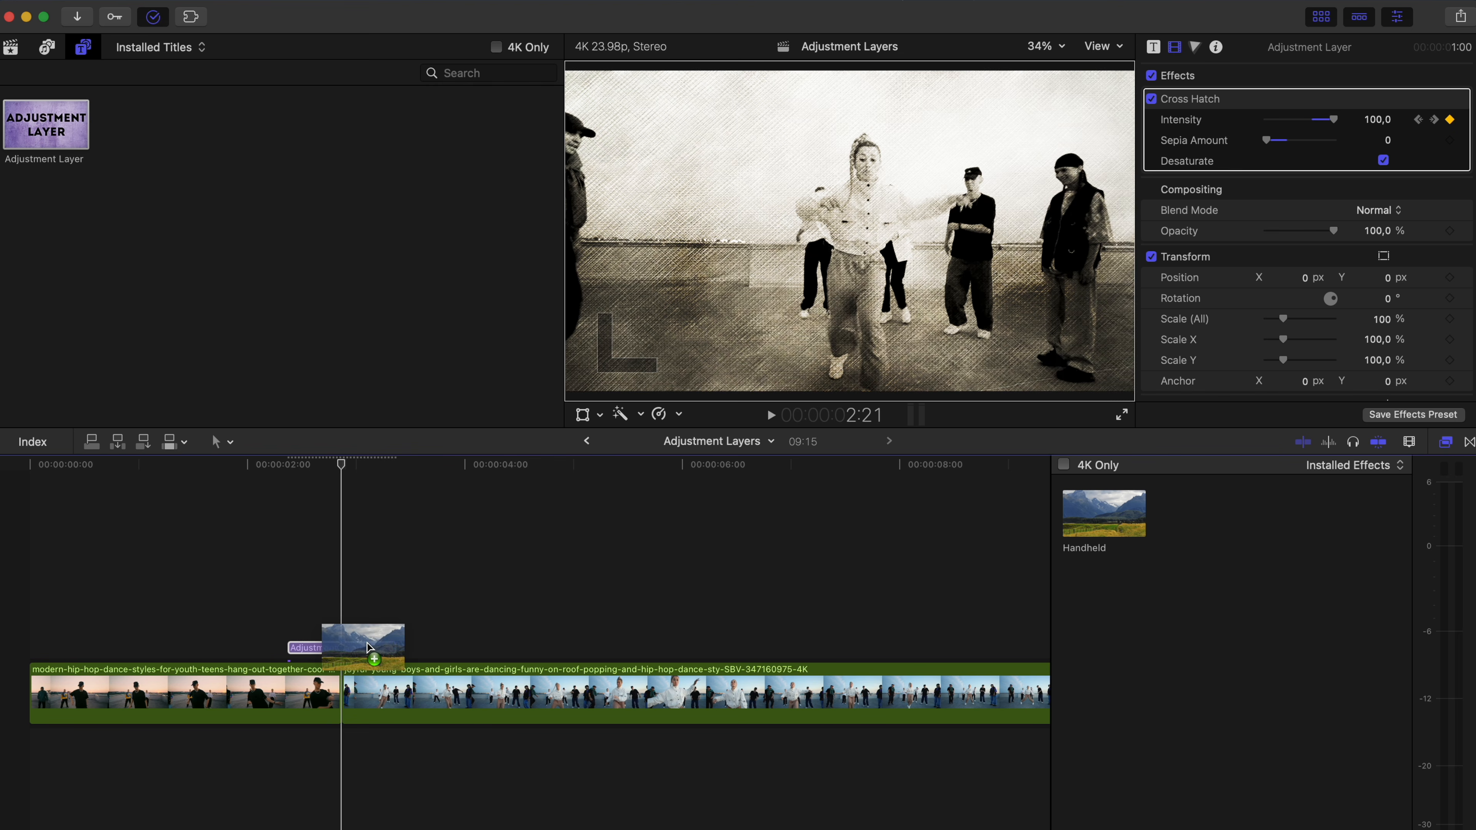
- Apply the Handheld effect to the adjustment layer with Shakiness at 100 and Distance at about 200
{"action": "left_click_drag", "start_coordinate": [368, 645], "coordinate": [366, 646]}
{"action": "left_click_drag", "start_coordinate": [1279, 202], "coordinate": [1336, 205]}
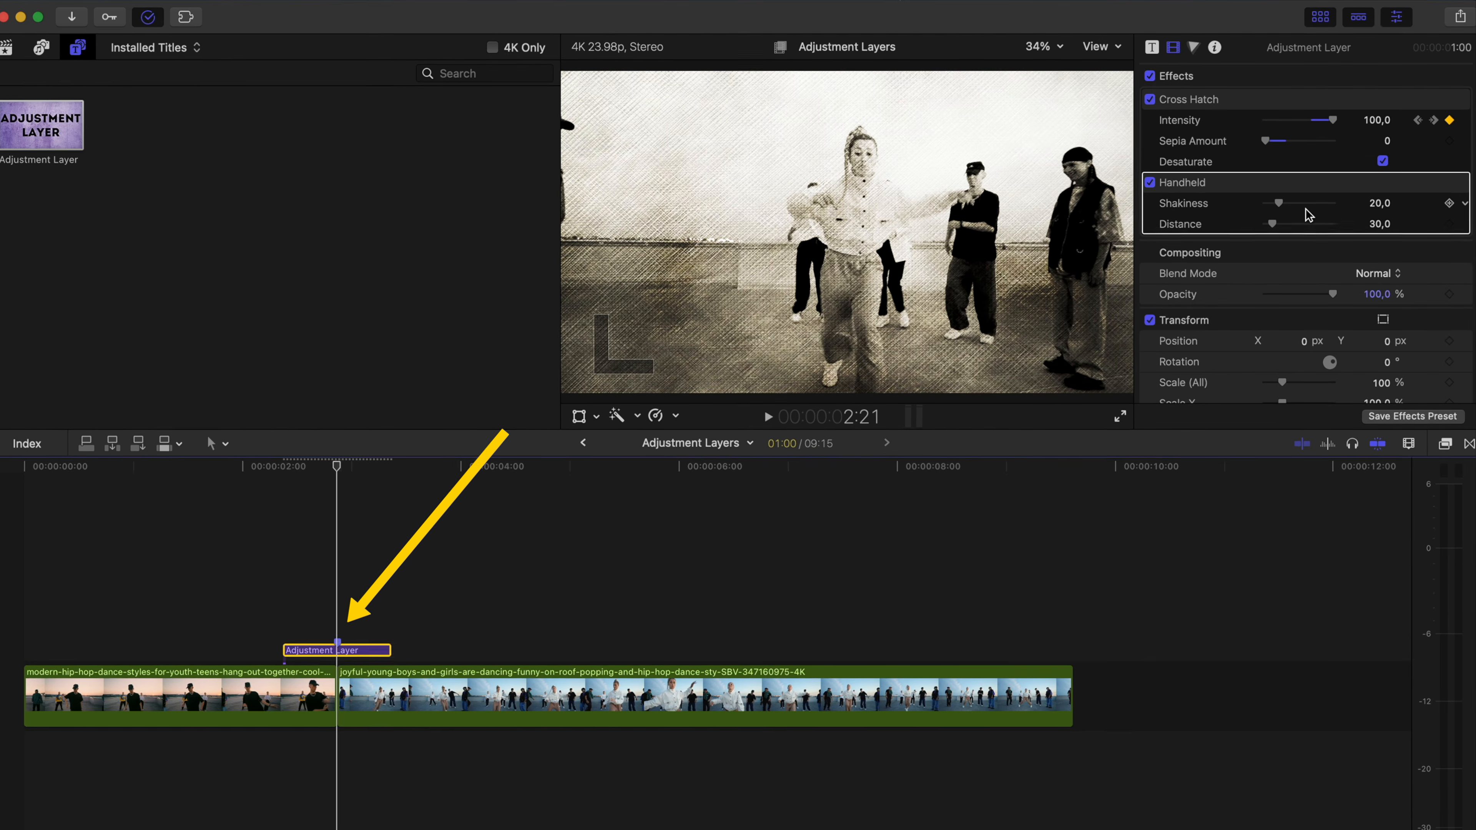
{"action": "left_click_drag", "start_coordinate": [1250, 315], "coordinate": [1269, 321]}
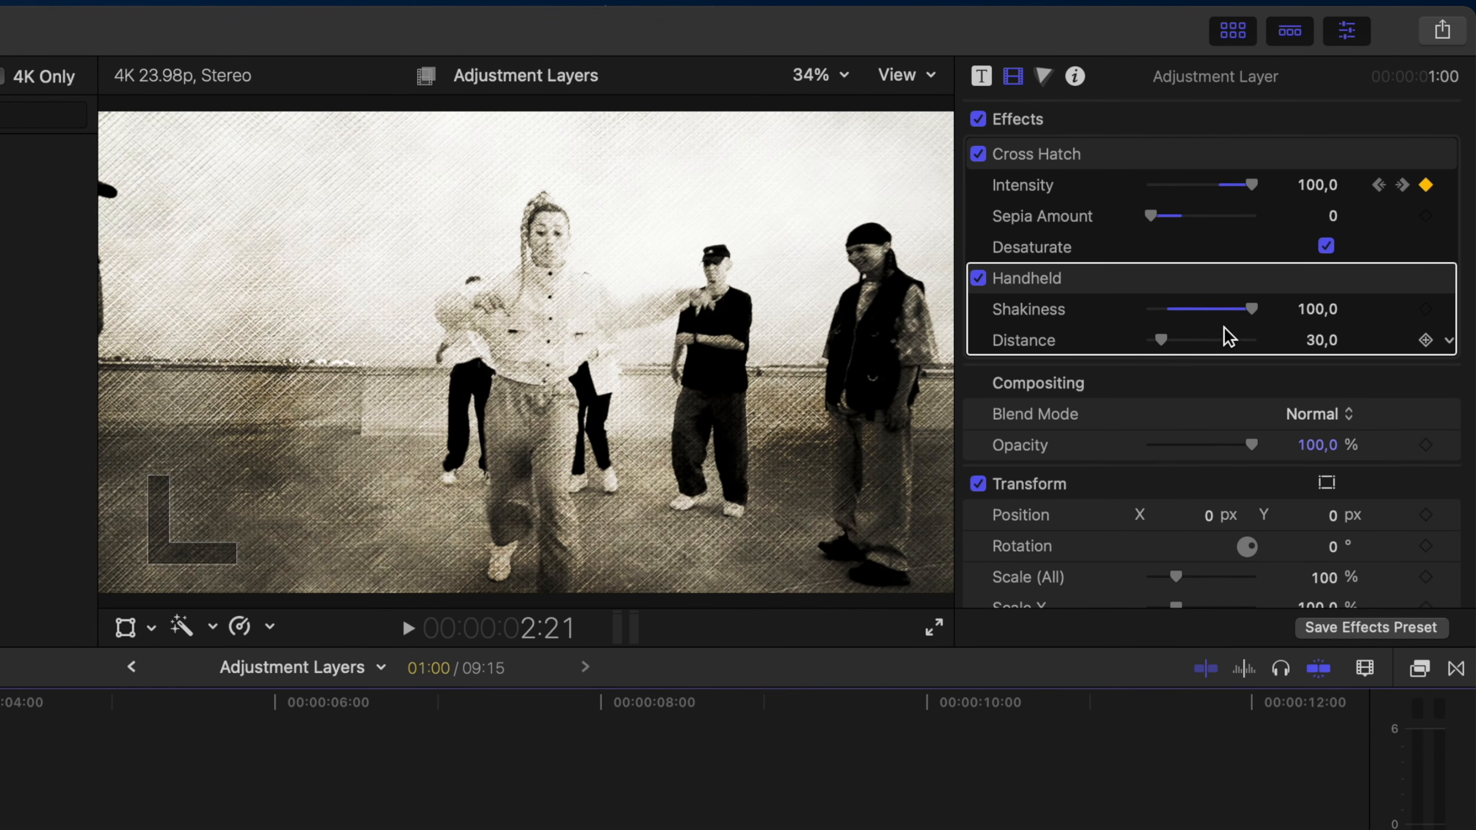
{"action": "left_click_drag", "start_coordinate": [1161, 343], "coordinate": [1217, 343]}
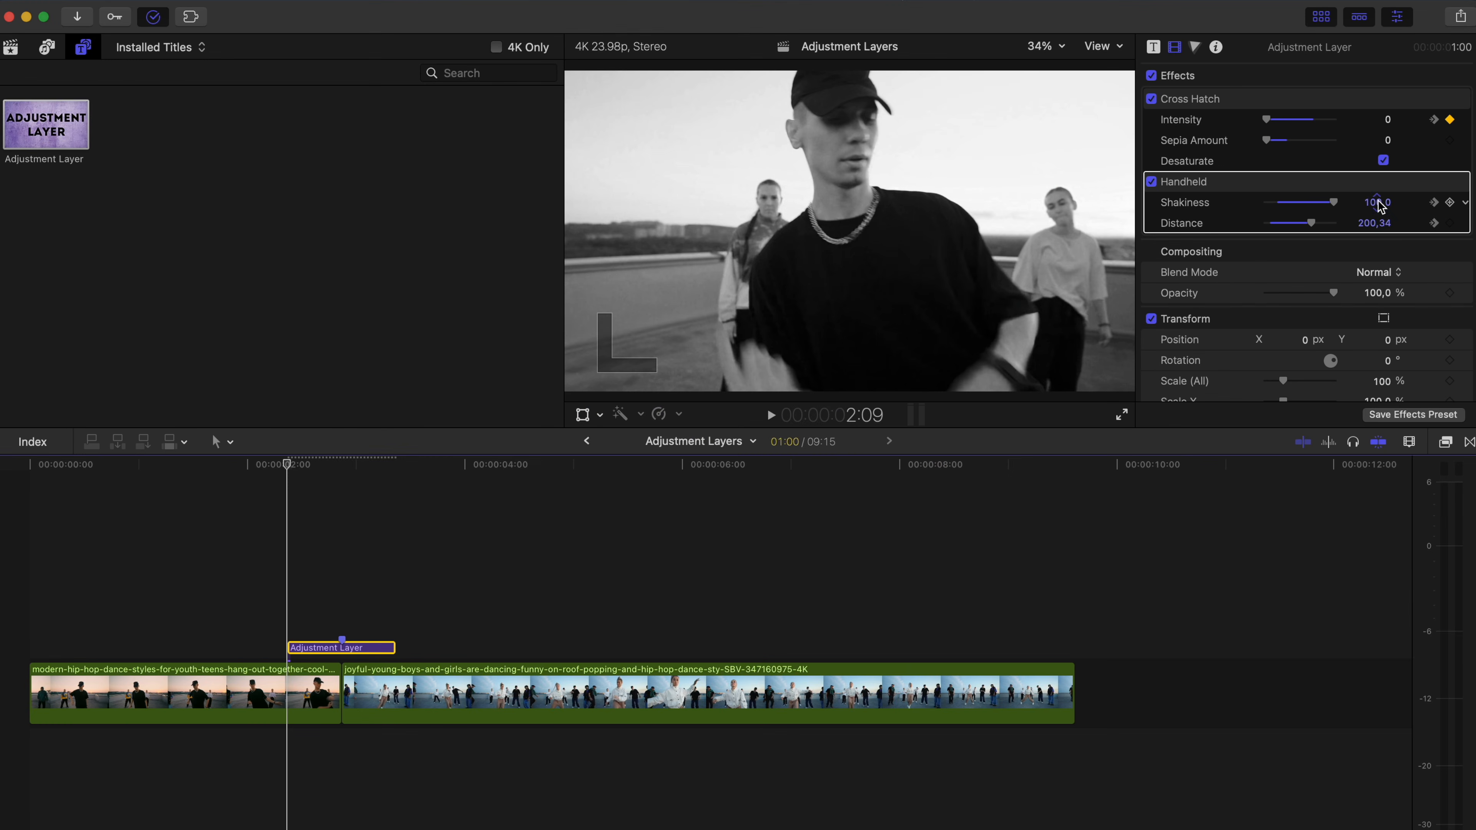
- Keyframe the Handheld Shakiness and Distance to 0 at the start and at the end of the adjustment layer
{"action": "type", "text": "0"}
{"action": "key", "text": "Return"}
{"action": "left_click", "coordinate": [390, 613]}
{"action": "key", "text": "Left"}
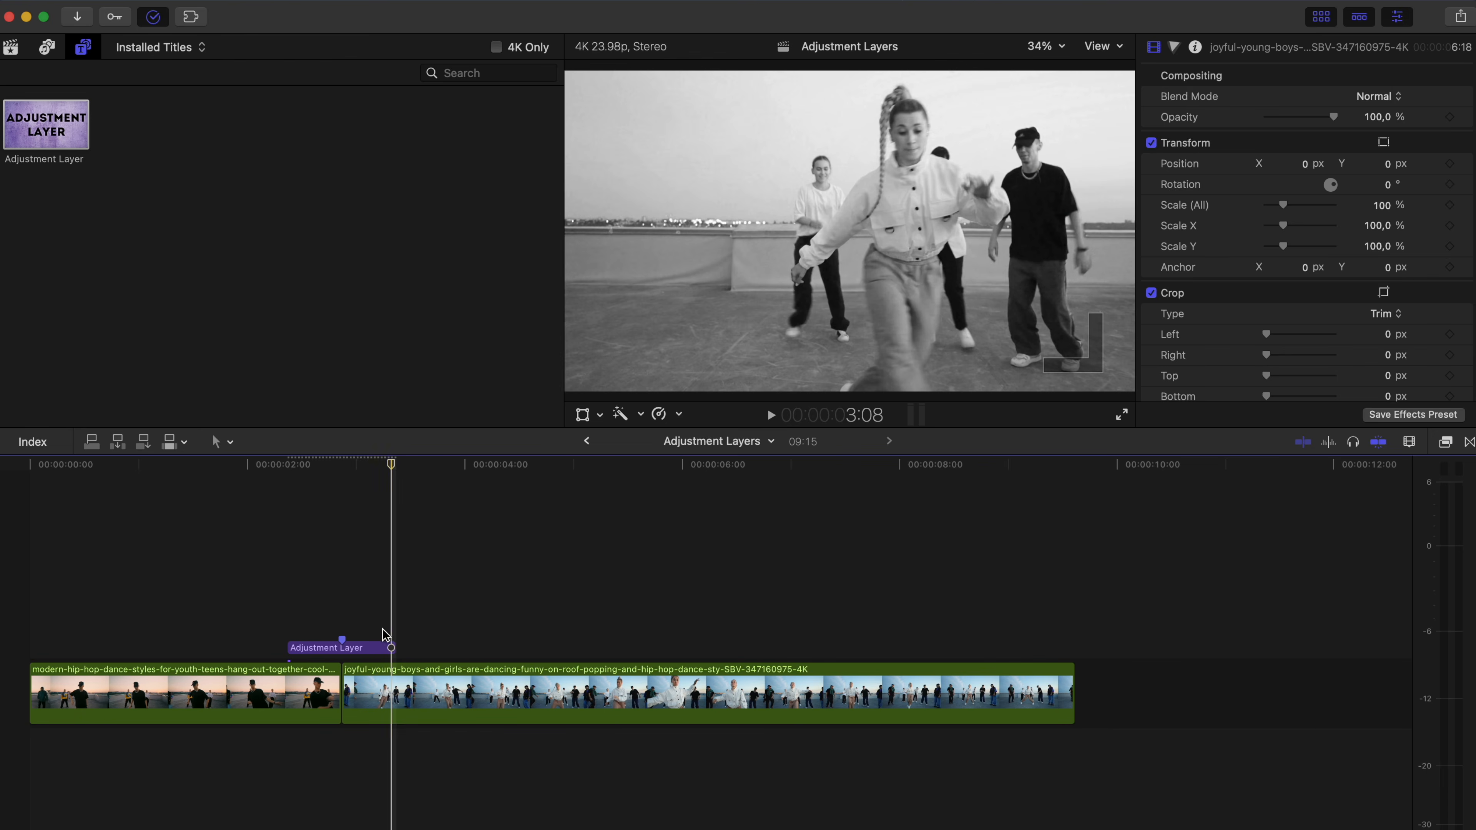
{"action": "left_click", "coordinate": [388, 646]}
{"action": "key", "text": "Return"}
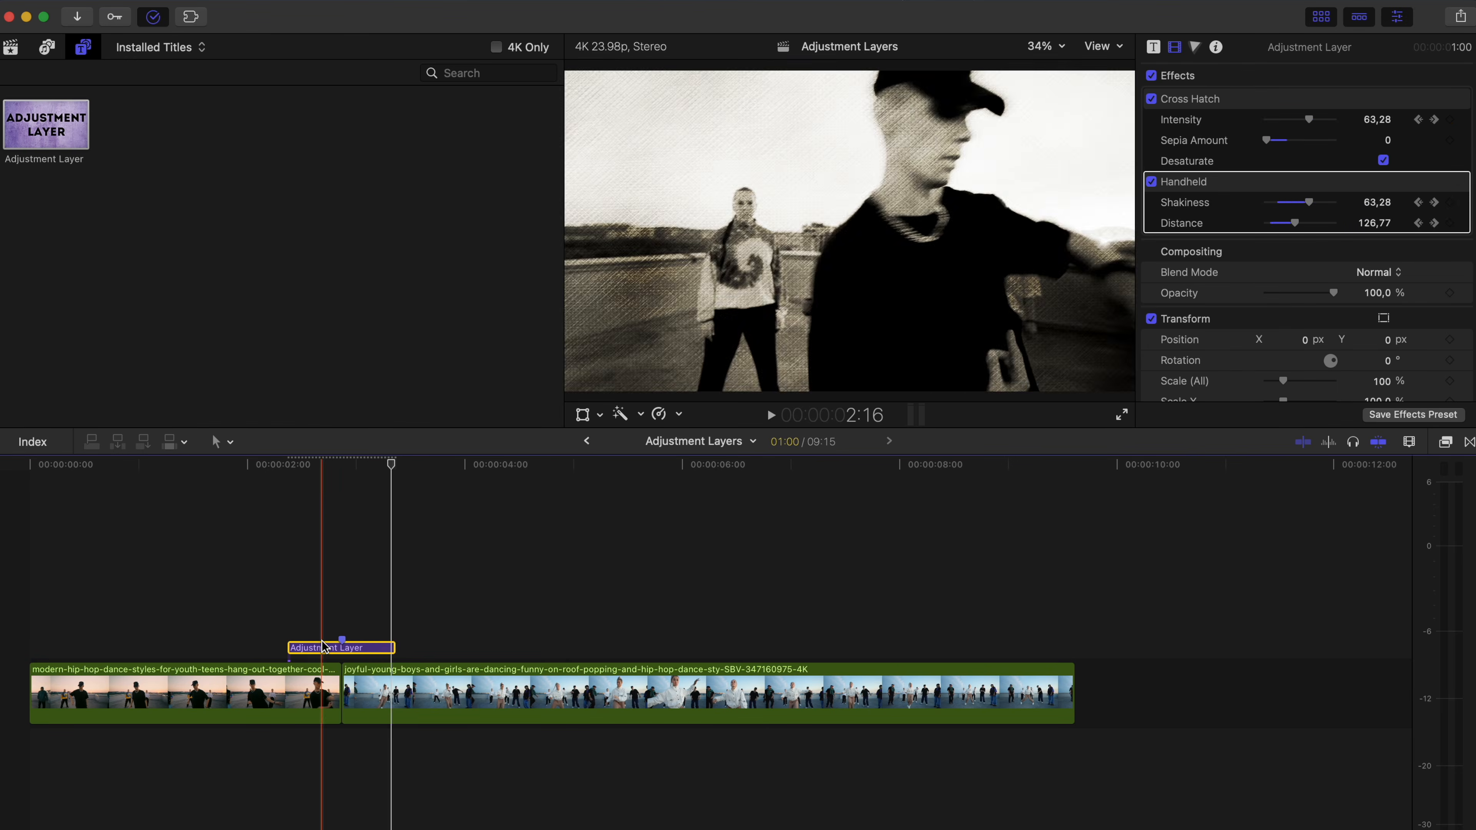
- Rename the adjustment layer Shaky Cross Hatch and place a copy of it over the middle of the second clip
{"action": "right_click", "coordinate": [324, 648]}
{"action": "left_click", "coordinate": [354, 639]}
{"action": "type", "text": "Shaky Cross H"}
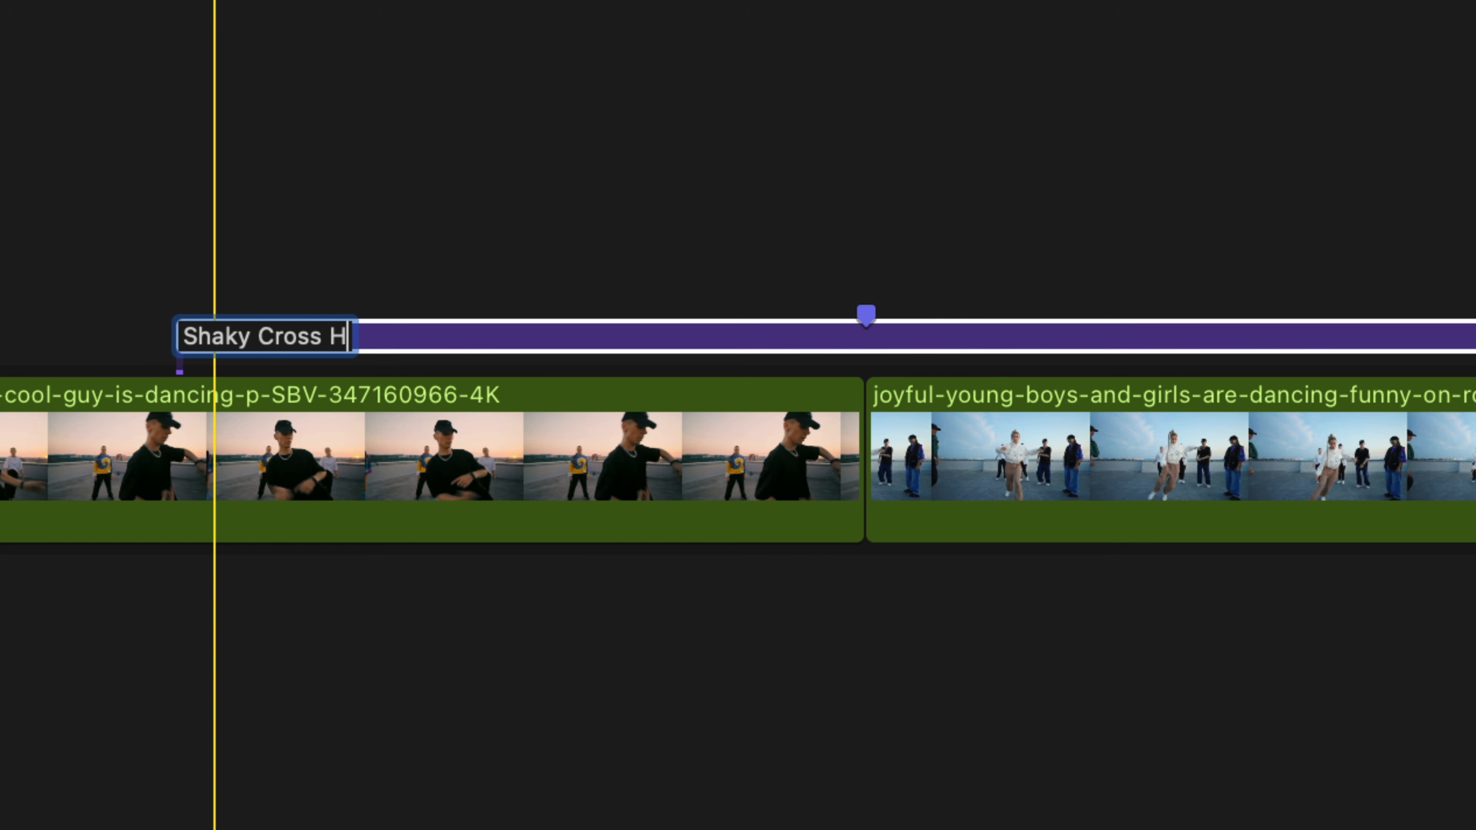
{"action": "type", "text": "atch"}
{"action": "key", "text": "Return"}
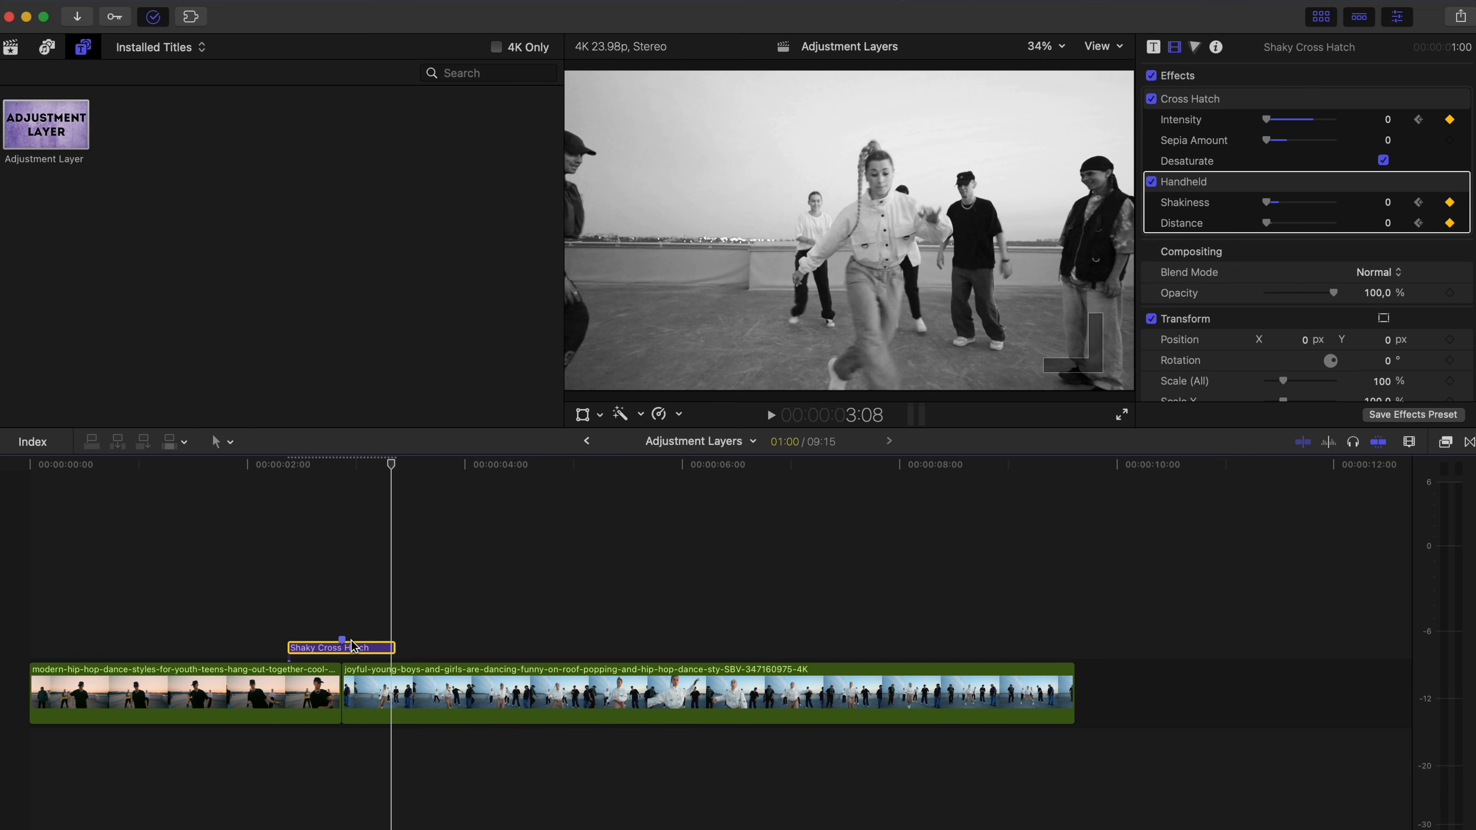
{"action": "left_click_drag", "start_coordinate": [353, 646], "coordinate": [598, 645]}
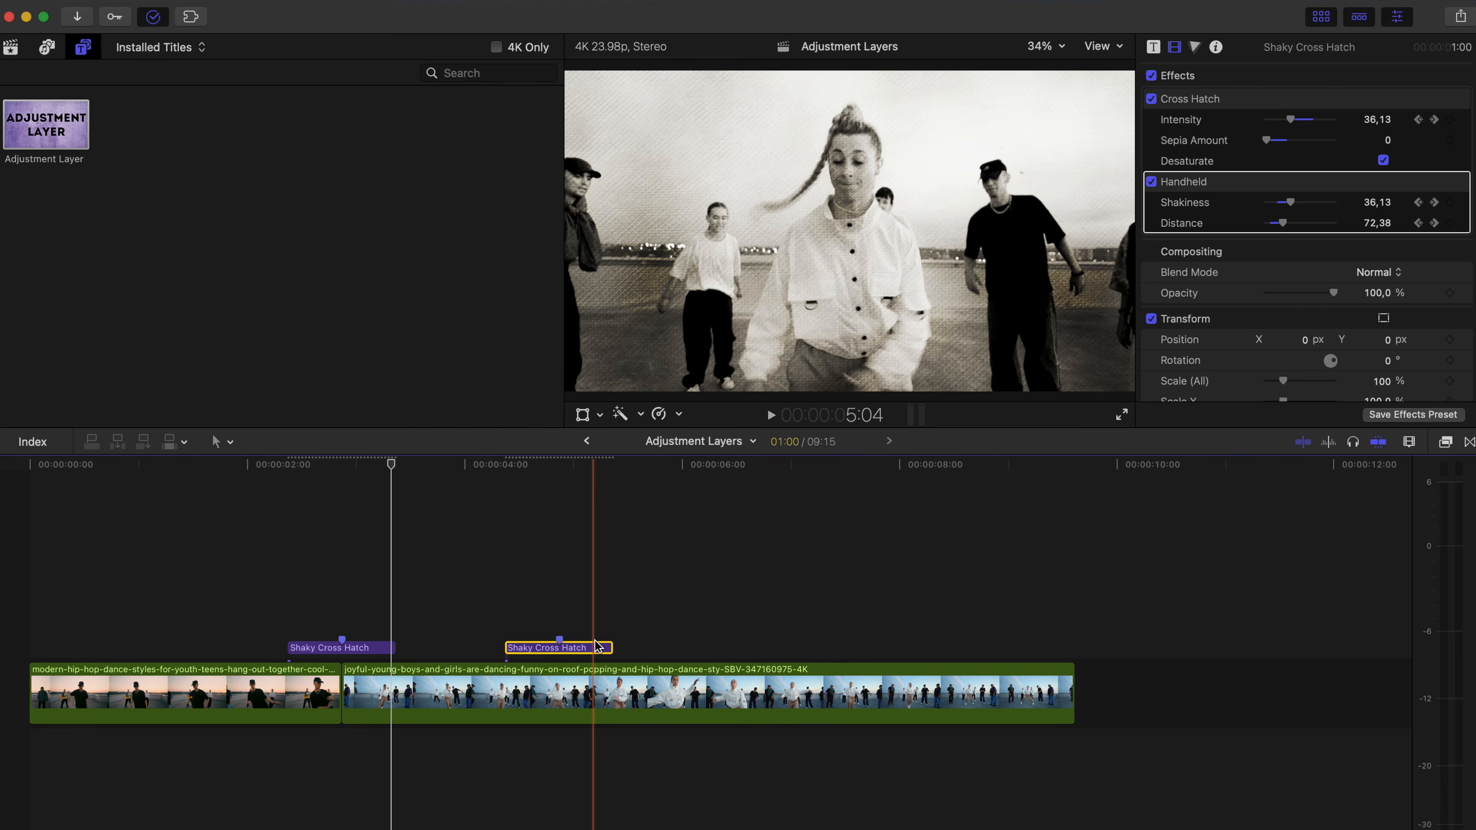
{"action": "left_click", "coordinate": [596, 644]}
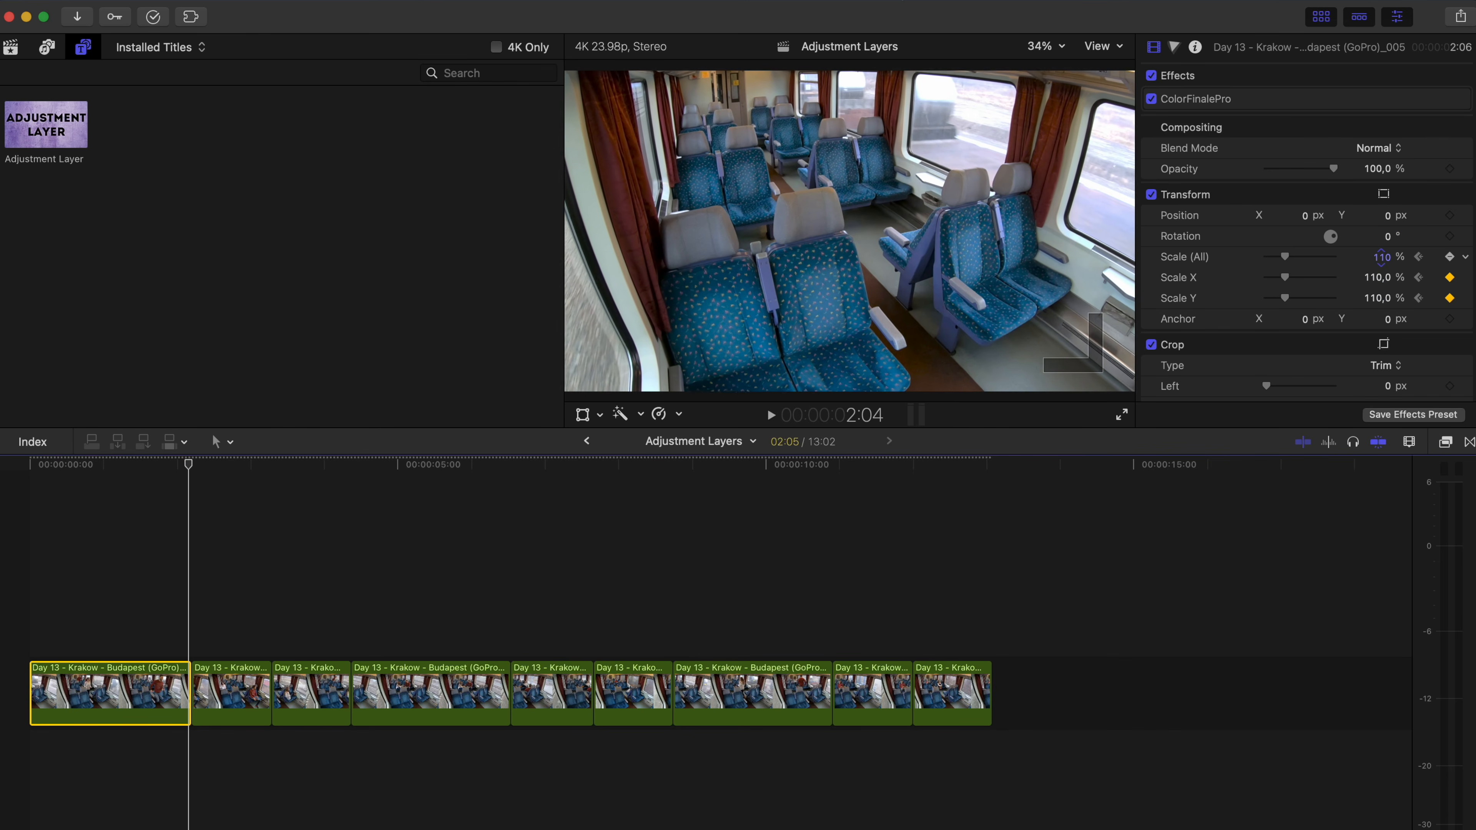
- Paste the first train clip's scale attributes onto the eight other train clips
{"action": "left_click_drag", "start_coordinate": [201, 642], "coordinate": [964, 718]}
{"action": "key", "text": "super+shift+v"}
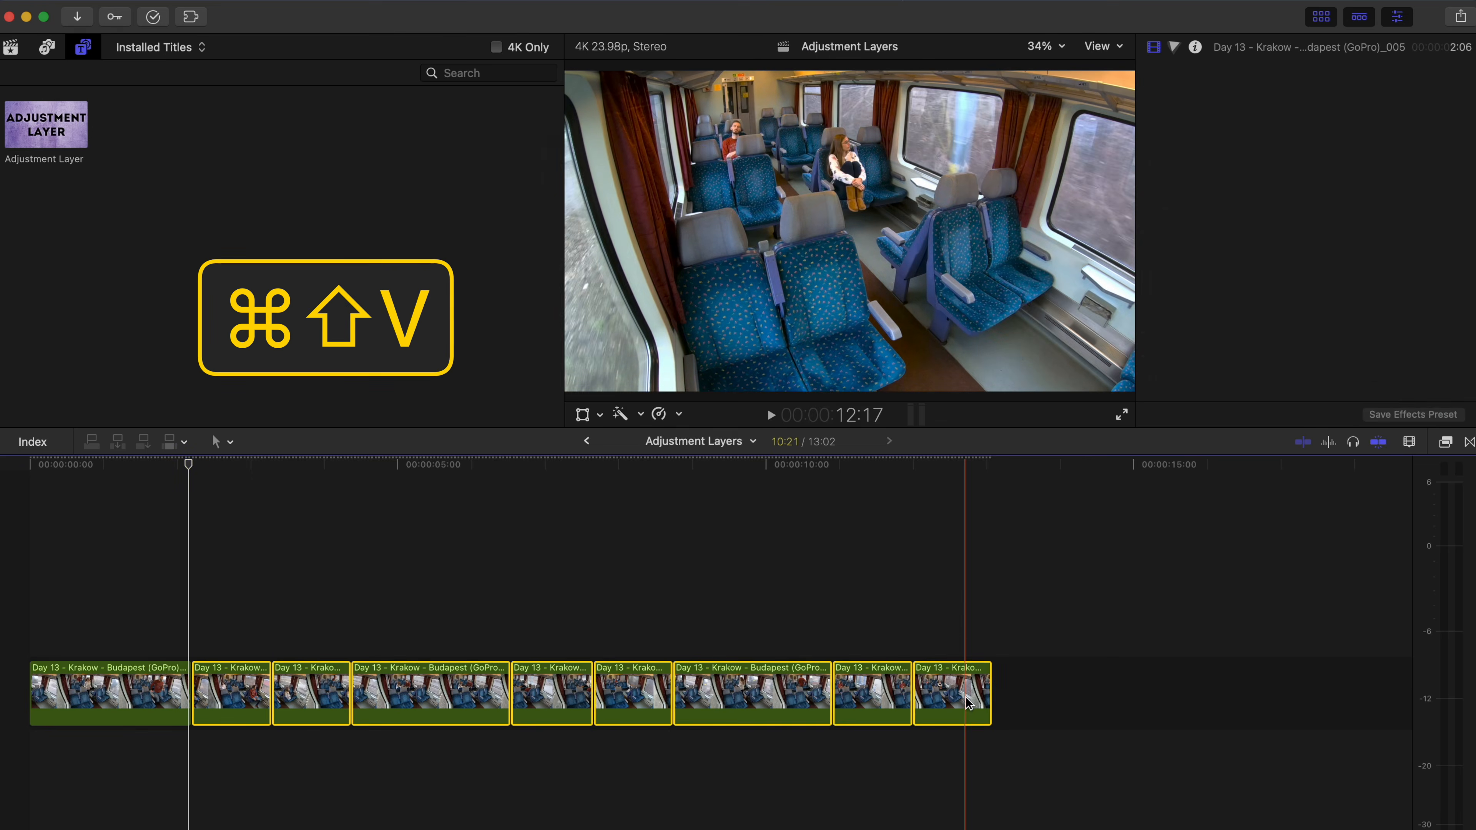
{"action": "left_click", "coordinate": [879, 552]}
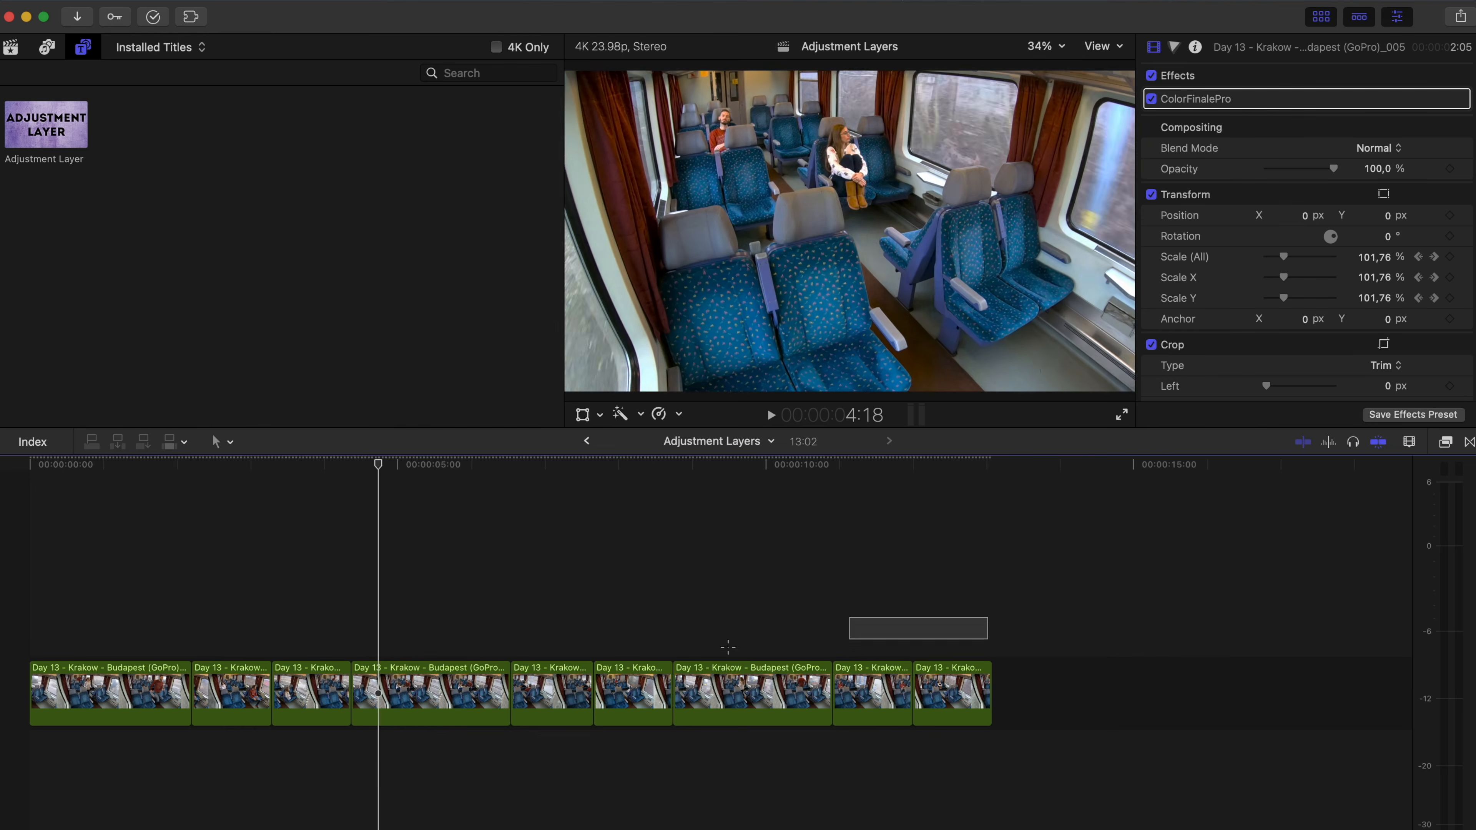
- Remove the Transform attributes from all nine train clips
{"action": "key", "text": "super+a"}
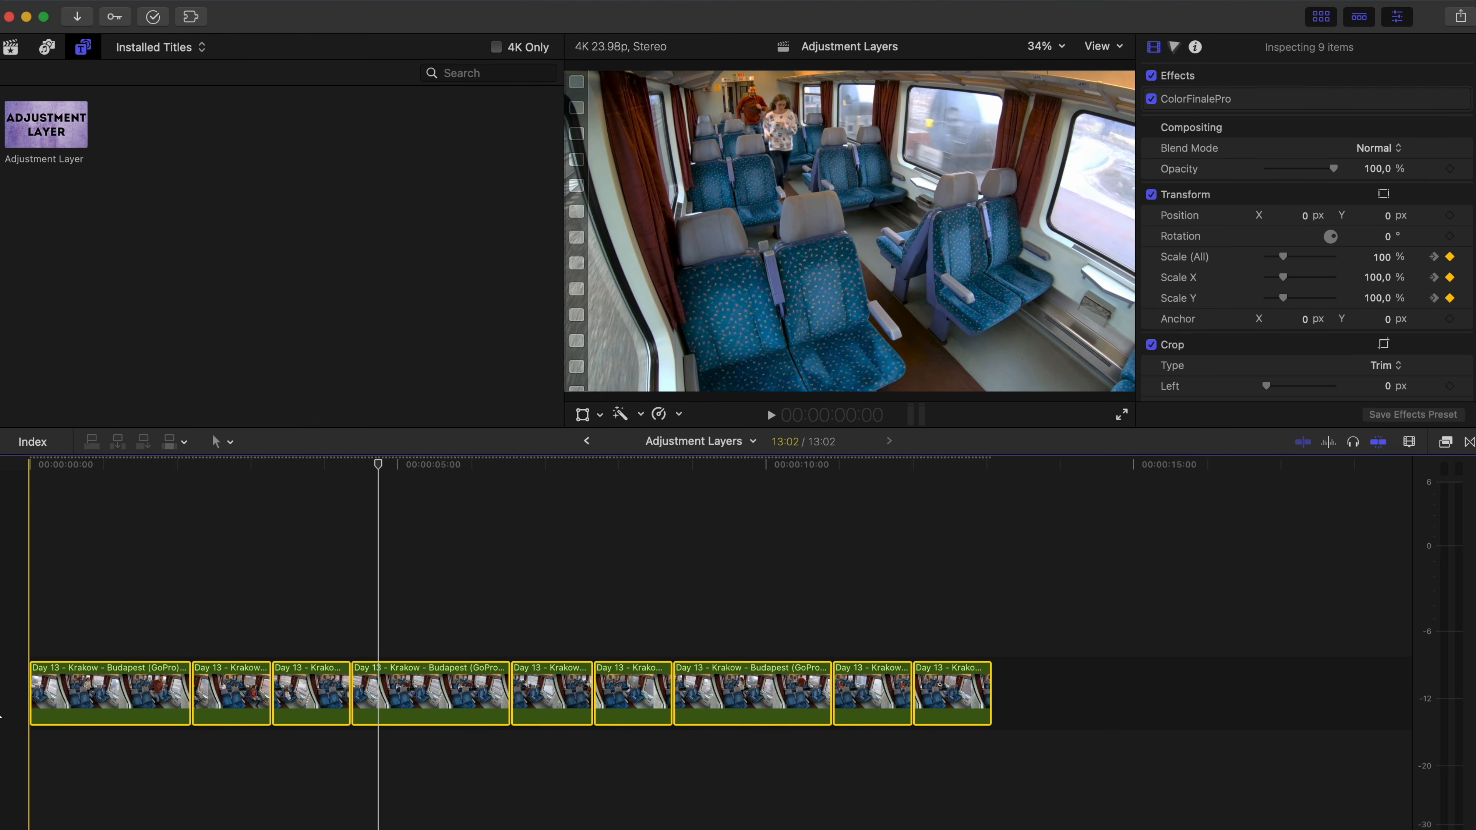
{"action": "key", "text": "super+shift+x"}
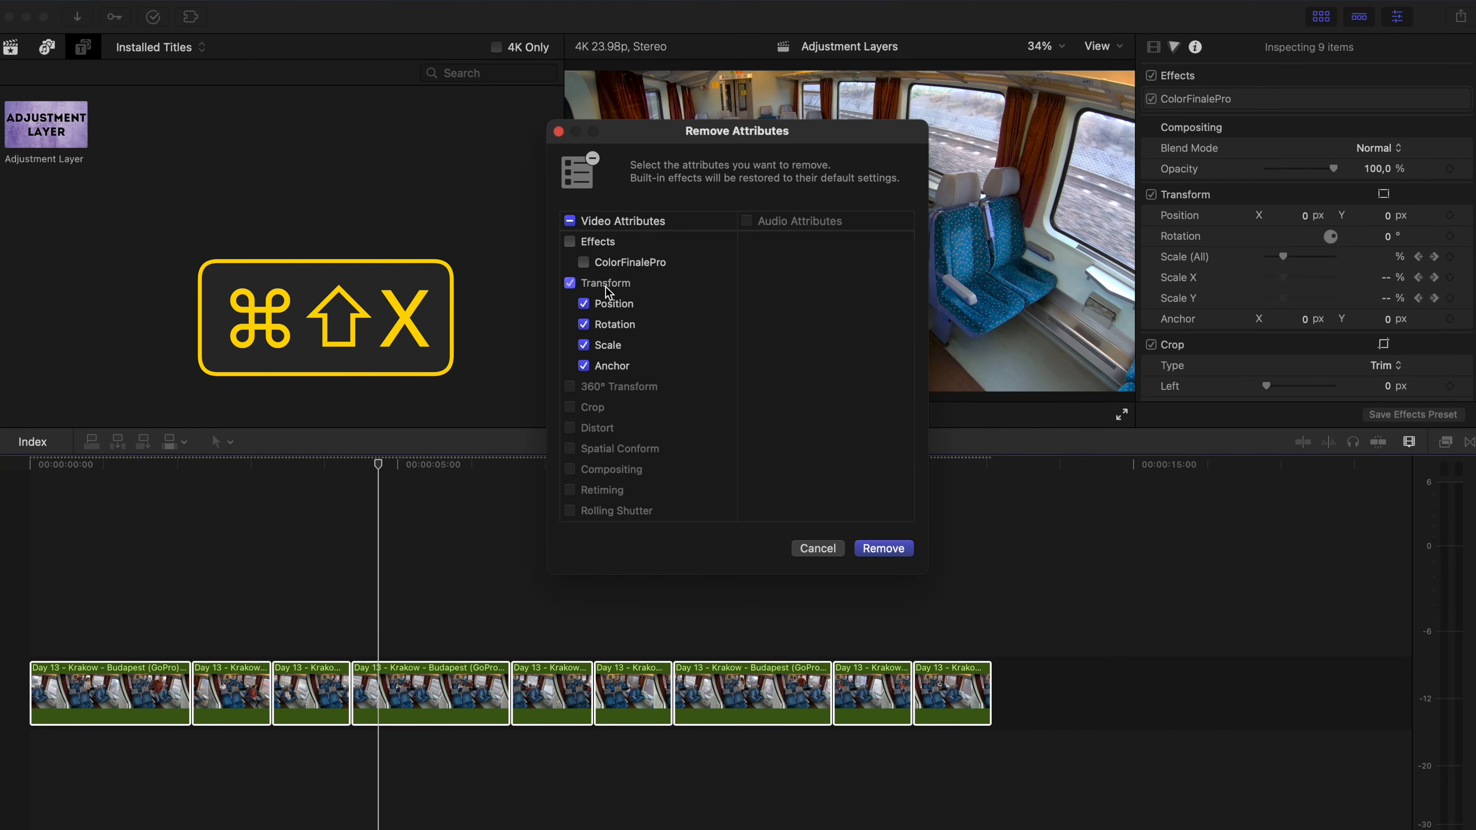
{"action": "left_click", "coordinate": [883, 548]}
- Place an adjustment layer above the start of the train clips and extend it to the end at 13:02
{"action": "left_click", "coordinate": [24, 581]}
{"action": "left_click_drag", "start_coordinate": [102, 468], "coordinate": [59, 602]}
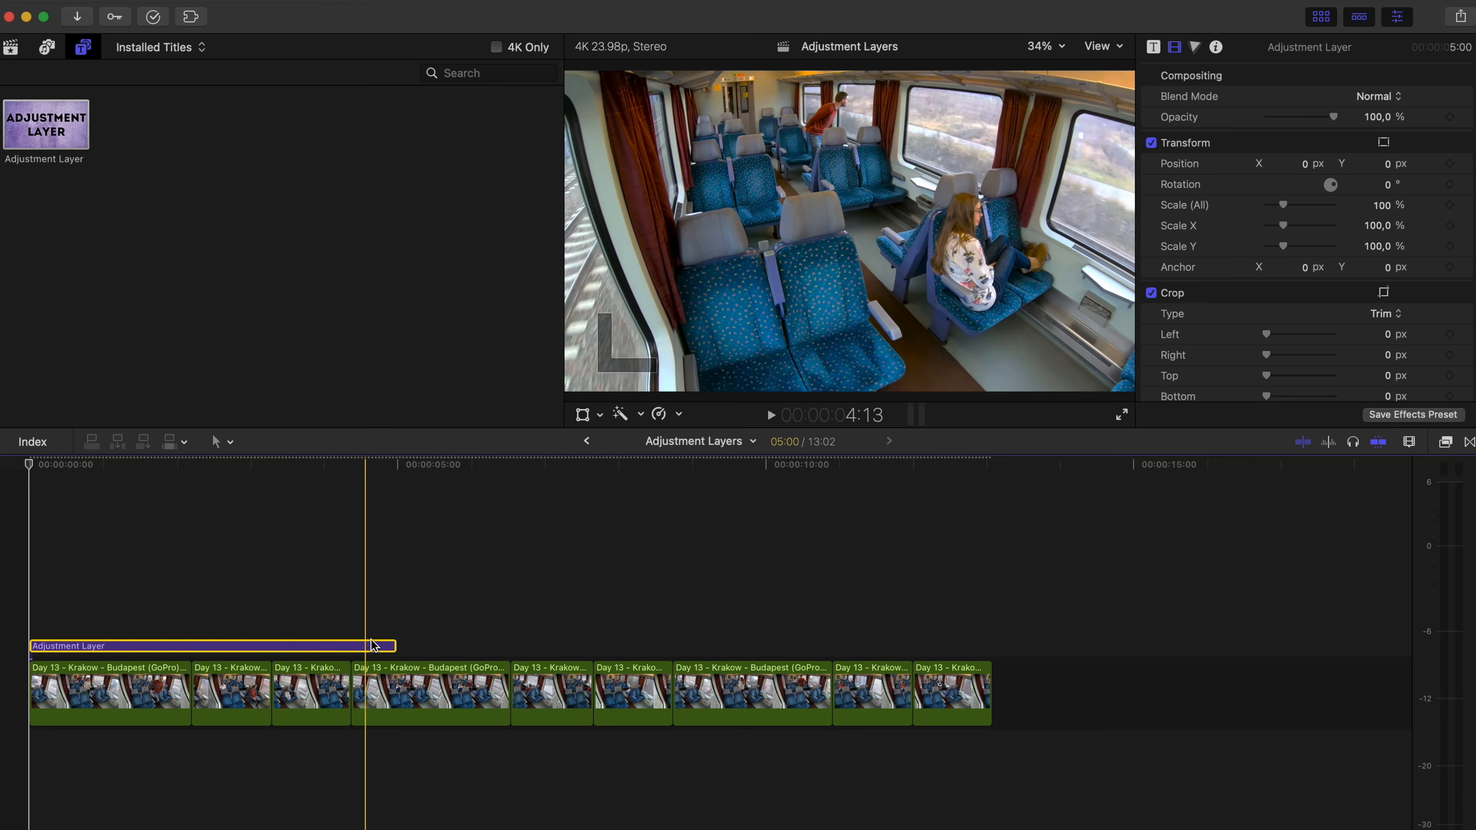
{"action": "left_click_drag", "start_coordinate": [373, 645], "coordinate": [984, 639]}
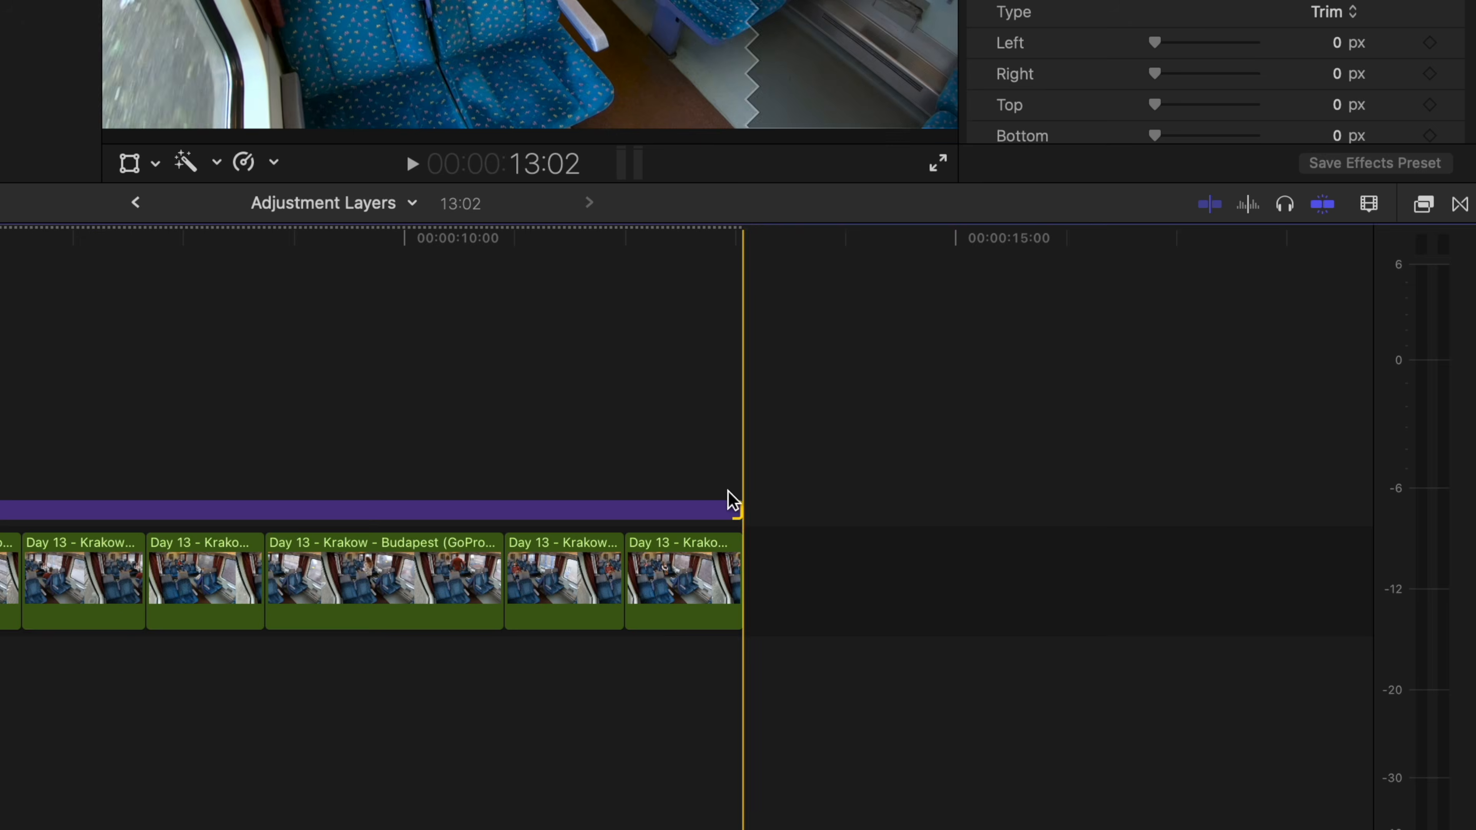
- Keyframe the adjustment layer's scale at 100% at its start and raise the scale at its end
{"action": "left_click", "coordinate": [719, 507]}
{"action": "left_click", "coordinate": [1426, 304]}
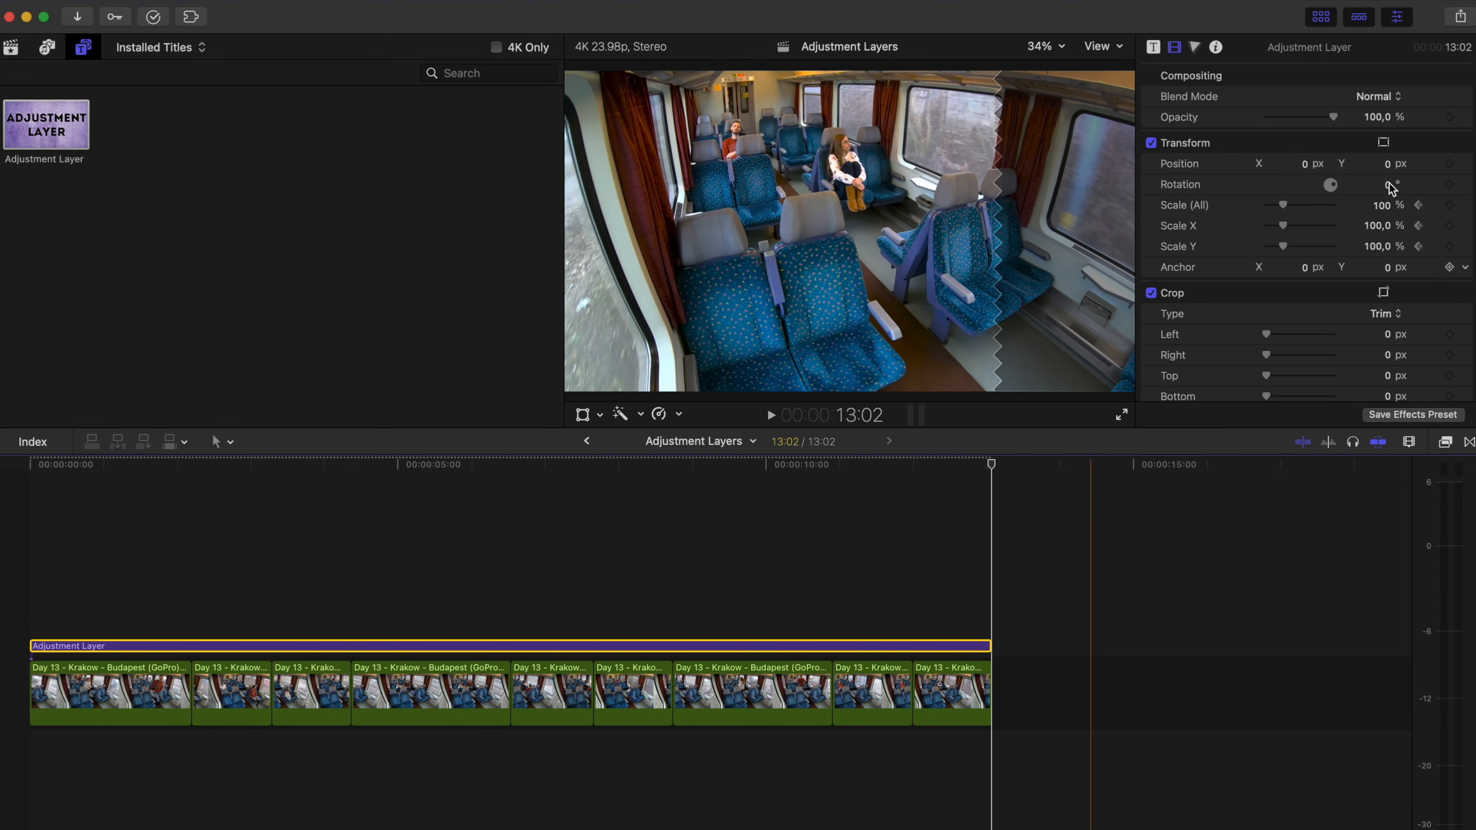
{"action": "left_click_drag", "start_coordinate": [1387, 212], "coordinate": [1386, 197]}
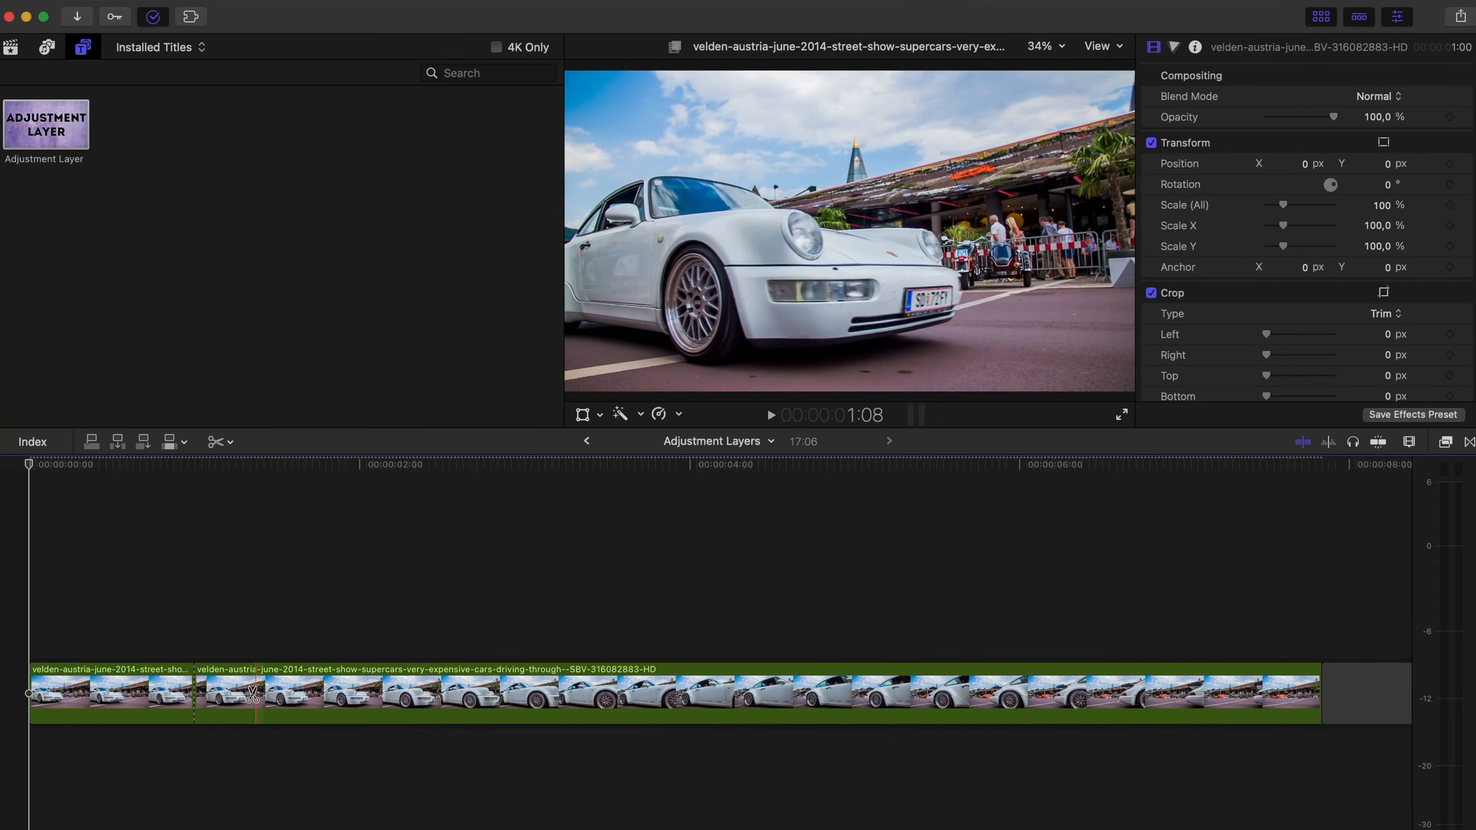
- Cut the white car clip at six further points into a series of short segments
{"action": "left_click", "coordinate": [257, 694]}
{"action": "left_click", "coordinate": [304, 694]}
{"action": "left_click", "coordinate": [359, 694]}
{"action": "left_click", "coordinate": [415, 694]}
{"action": "left_click", "coordinate": [470, 695]}
{"action": "left_click", "coordinate": [551, 695]}
- Paste the copied attributes onto alternating segments of the white car clip
{"action": "left_click", "coordinate": [145, 695]}
{"action": "left_click", "coordinate": [280, 696], "text": "super"}
{"action": "left_click", "coordinate": [388, 696], "text": "super"}
{"action": "left_click", "coordinate": [488, 698], "text": "super"}
{"action": "key", "text": "super+shift+v"}
{"action": "left_click", "coordinate": [878, 550]}
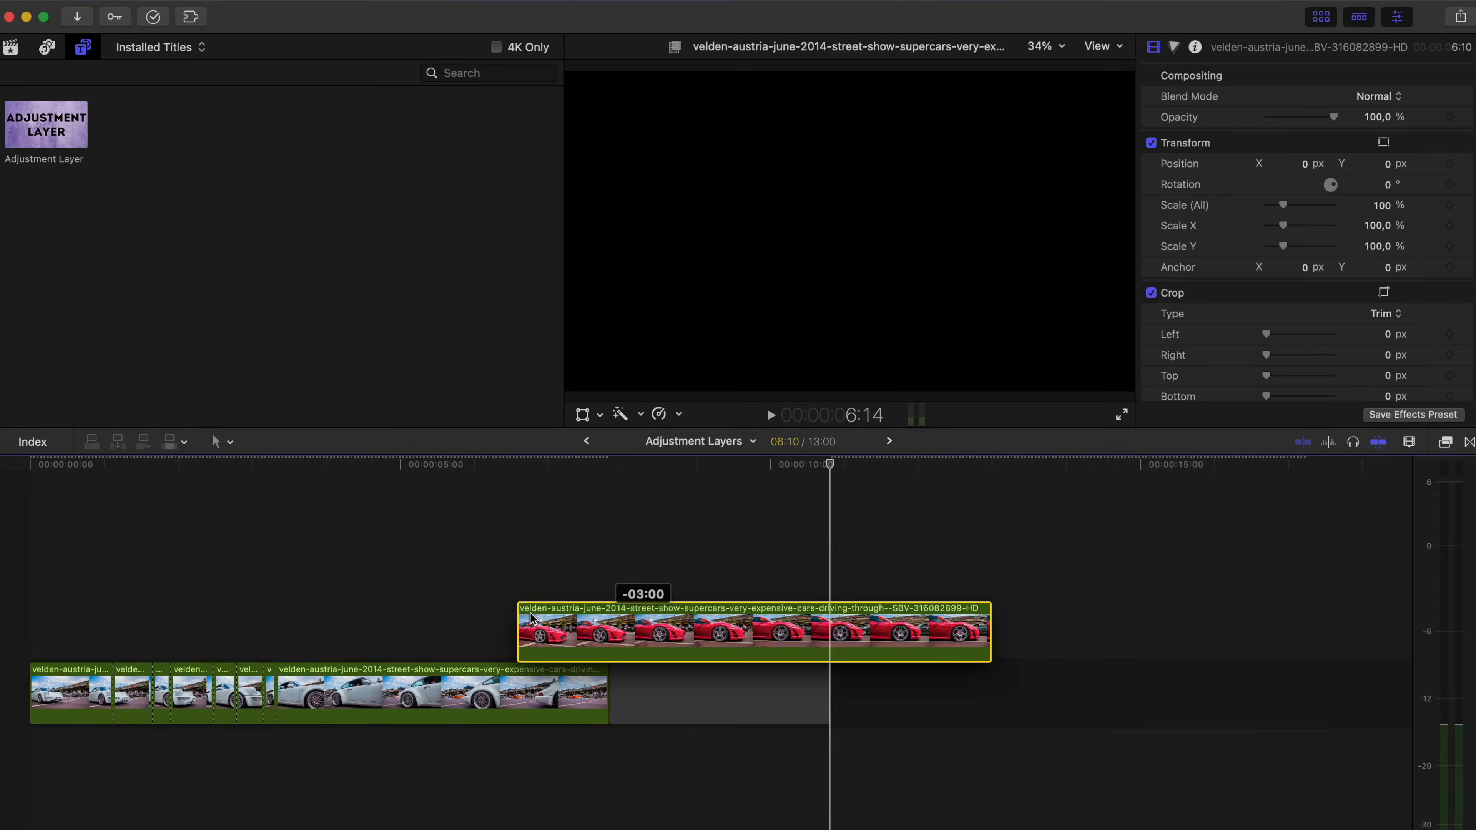
- Place the red car clip above the start of the white car segments and cut it at the same edit points
{"action": "left_click_drag", "start_coordinate": [599, 588], "coordinate": [112, 589]}
{"action": "key", "text": "b"}
{"action": "left_click", "coordinate": [114, 620]}
{"action": "left_click", "coordinate": [154, 621]}
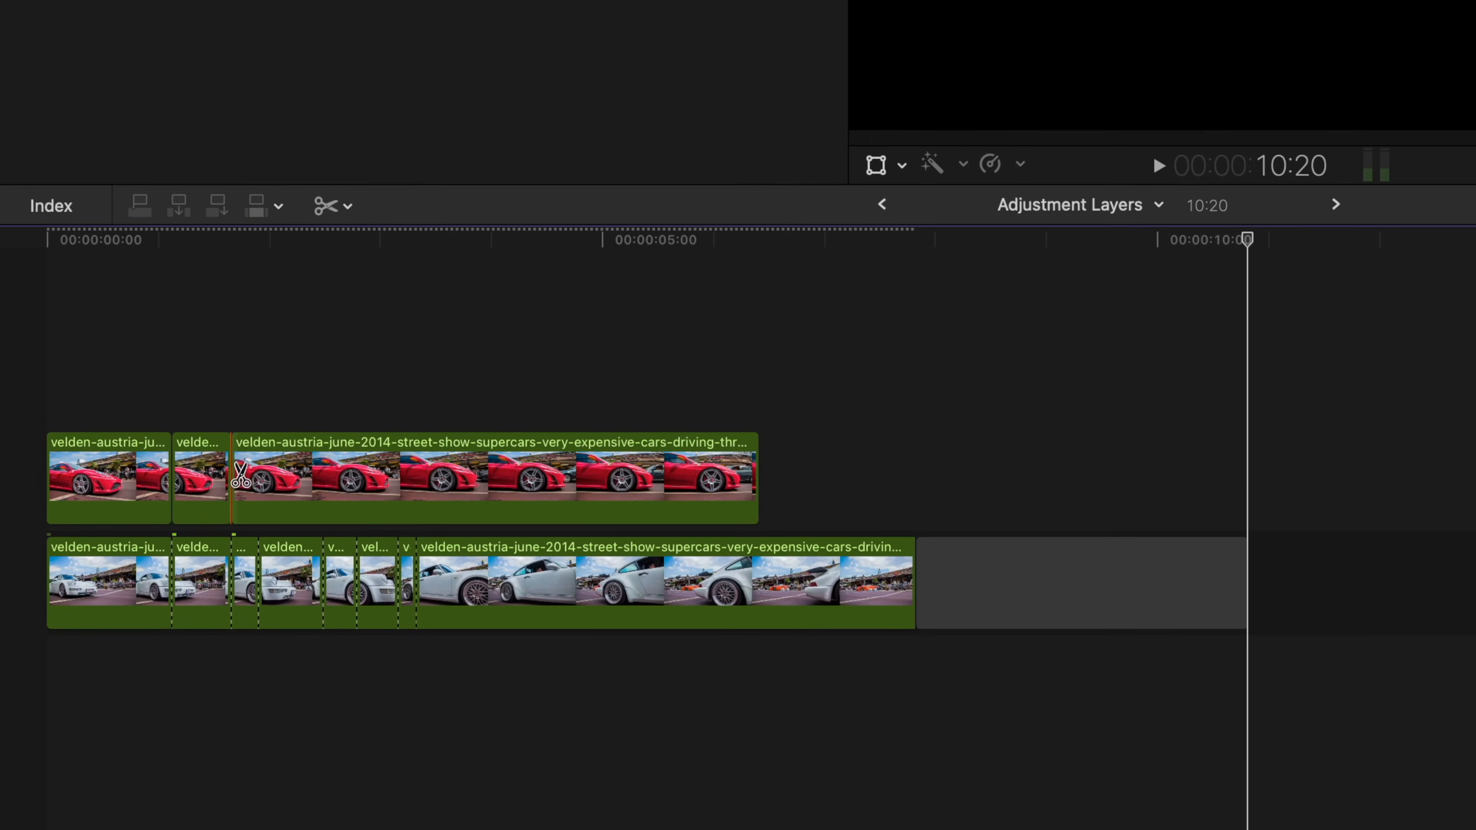
{"action": "left_click", "coordinate": [258, 476]}
{"action": "left_click", "coordinate": [323, 478]}
{"action": "left_click", "coordinate": [356, 478]}
{"action": "left_click", "coordinate": [417, 478]}
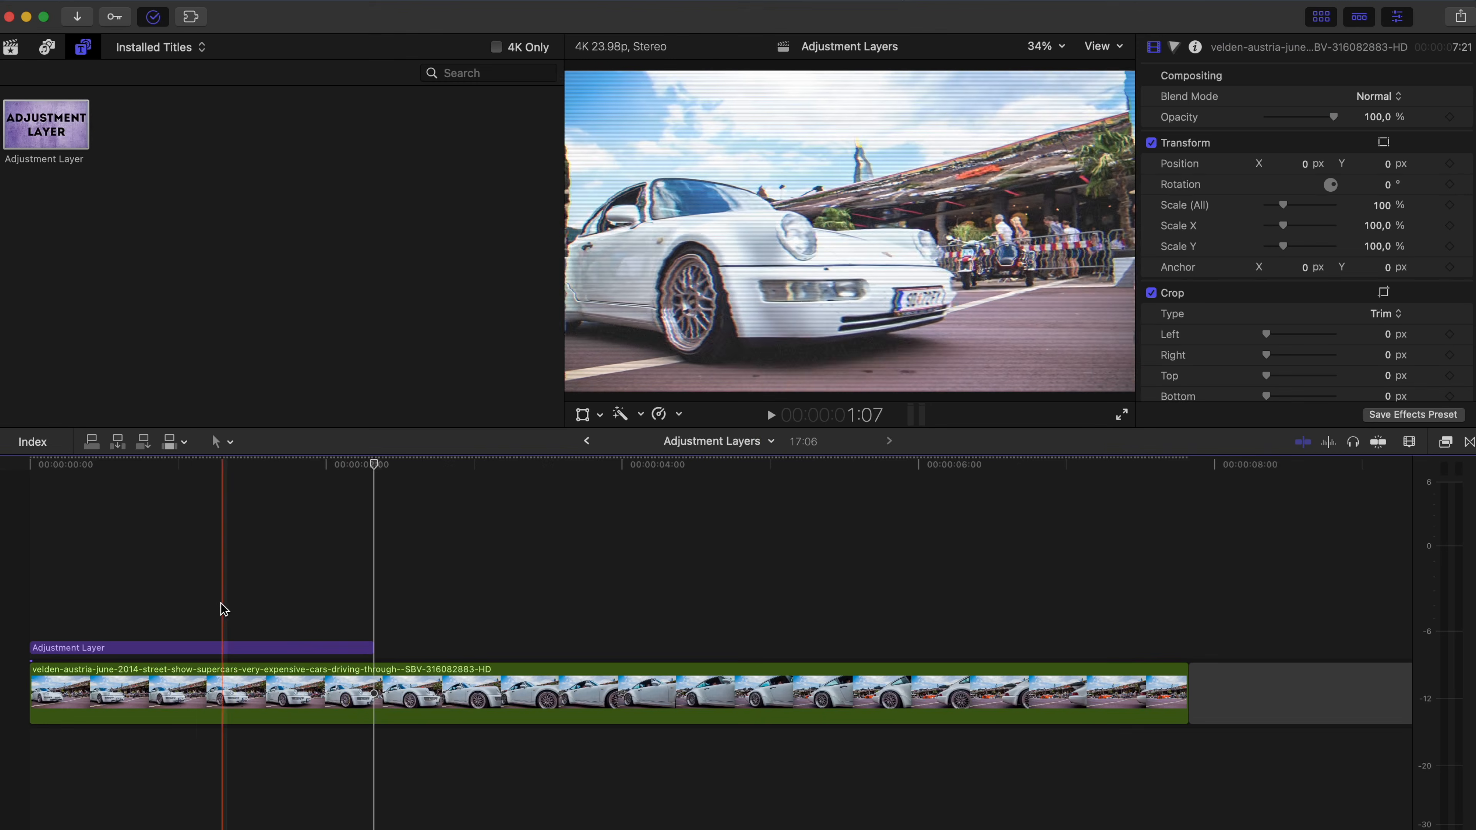
- Examine the Bad TV effect settings of the adjustment layer above the white car clip
{"action": "left_click", "coordinate": [202, 610]}
{"action": "left_click", "coordinate": [205, 647]}
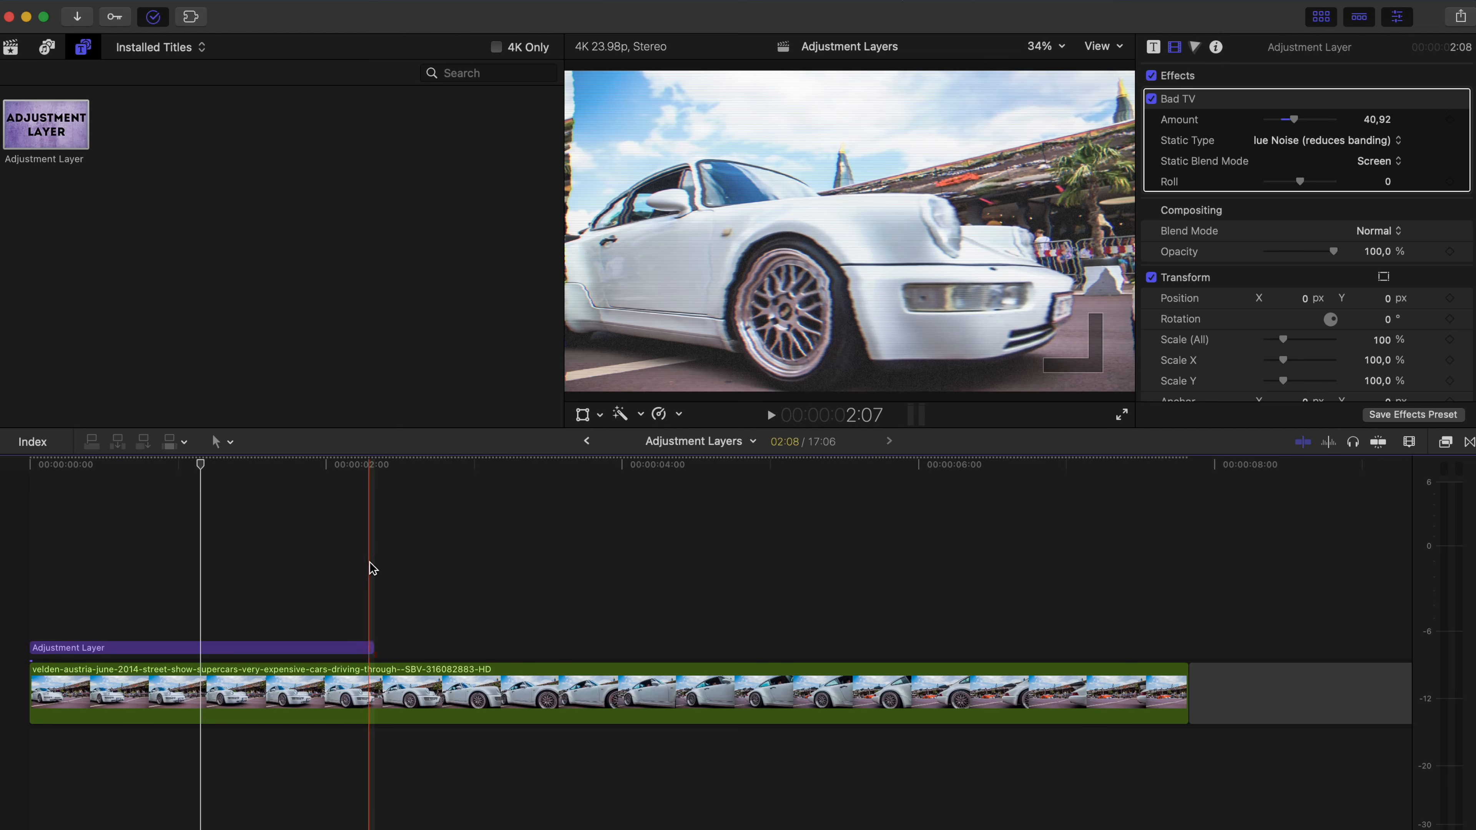
{"action": "left_click", "coordinate": [369, 581]}
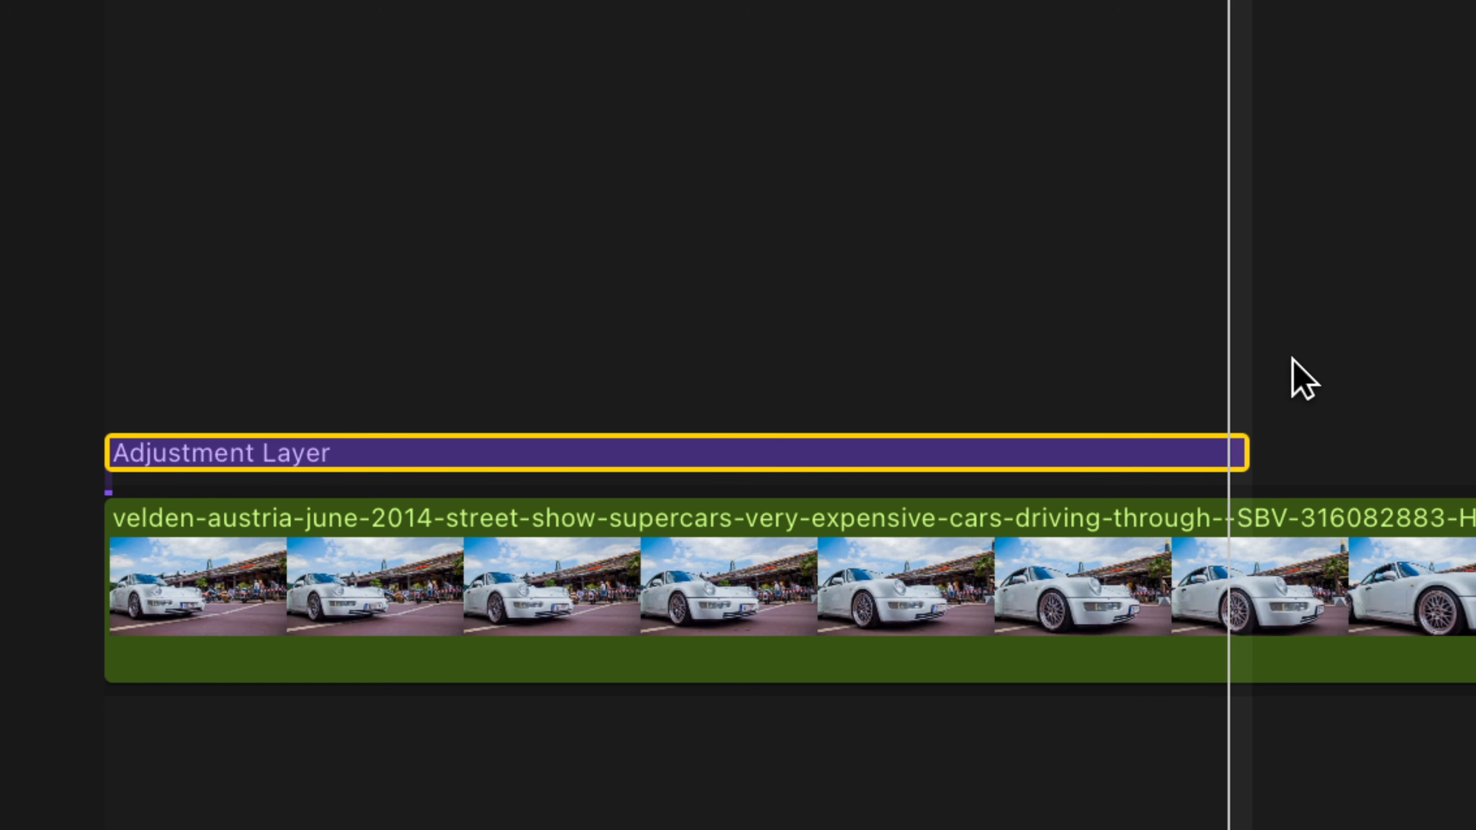
{"action": "key", "text": "Left"}
{"action": "key", "text": "super+b"}
{"action": "key", "text": "Left"}
{"action": "key", "text": "Left"}
{"action": "key", "text": "super+b"}
{"action": "key", "text": "Left"}
{"action": "key", "text": "Left"}
{"action": "key", "text": "super+b"}
{"action": "key", "text": "Left"}
{"action": "key", "text": "super+b"}
{"action": "key", "text": "Left"}
{"action": "key", "text": "Left"}
{"action": "key", "text": "super+b"}
{"action": "key", "text": "Left"}
{"action": "key", "text": "Left"}
{"action": "key", "text": "super+b"}
{"action": "key", "text": "Left"}
{"action": "key", "text": "Left"}
{"action": "key", "text": "super+b"}
{"action": "key", "text": "Left"}
{"action": "key", "text": "Left"}
{"action": "key", "text": "super+b"}
{"action": "key", "text": "Left"}
{"action": "key", "text": "Left"}
{"action": "key", "text": "Left"}
{"action": "key", "text": "super+b"}
{"action": "key", "text": "Left"}
{"action": "key", "text": "Left"}
{"action": "key", "text": "Left"}
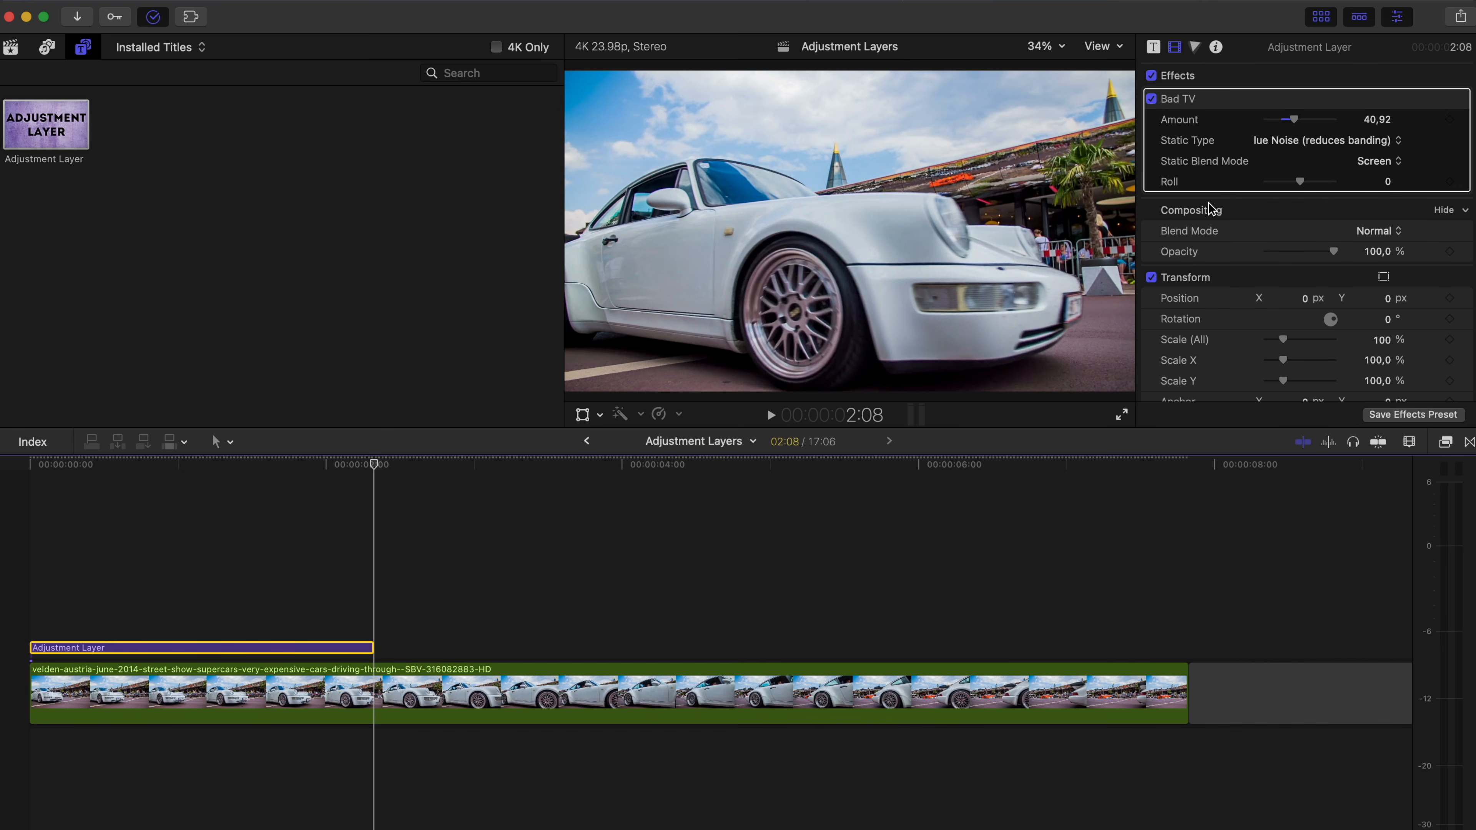
- Cut the last second of the adjustment layer above the white car clip into ten short segments of a few frames each
{"action": "key", "text": "Left"}
{"action": "key", "text": "Left"}
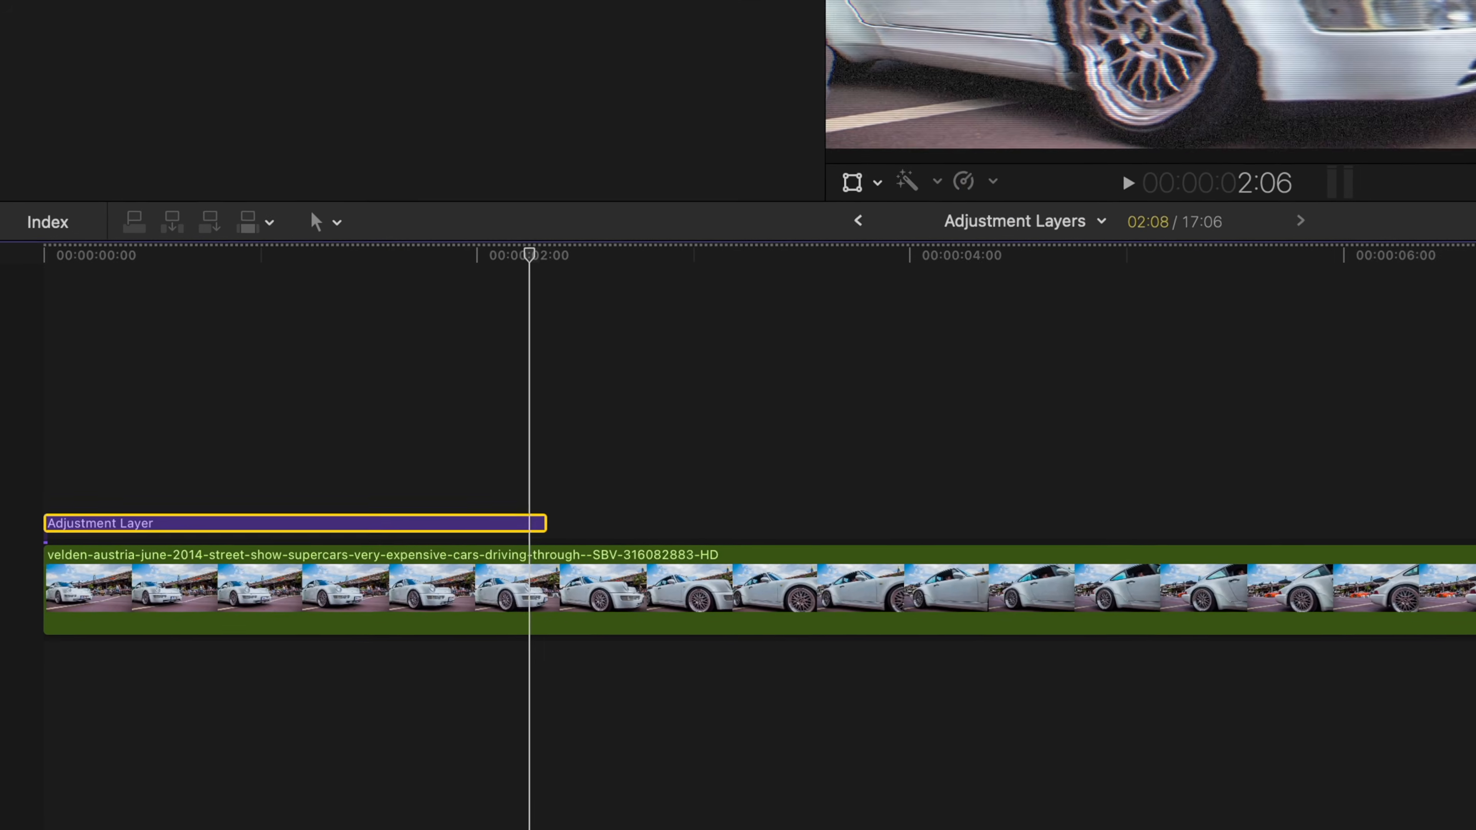
{"action": "key", "text": "super+b"}
{"action": "key", "text": "Left"}
{"action": "key", "text": "Left"}
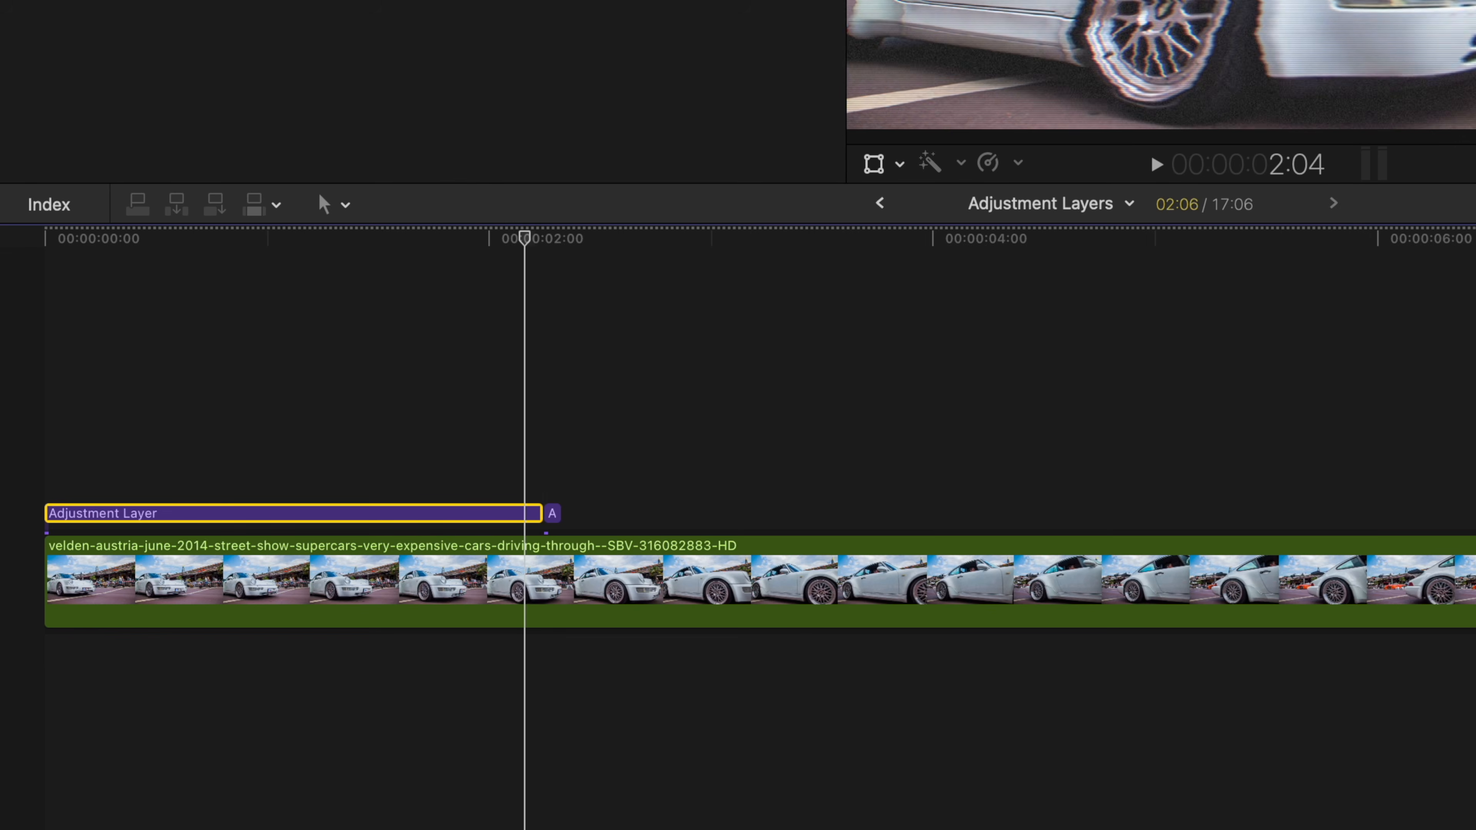
{"action": "key", "text": "super+b"}
{"action": "key", "text": "Left"}
{"action": "key", "text": "Left"}
{"action": "key", "text": "super+b"}
{"action": "key", "text": "Left"}
{"action": "key", "text": "Left"}
{"action": "key", "text": "Left"}
{"action": "key", "text": "super+b"}
{"action": "key", "text": "Left"}
{"action": "key", "text": "Left"}
{"action": "key", "text": "super+b"}
{"action": "key", "text": "Left"}
{"action": "key", "text": "Left"}
{"action": "key", "text": "Left"}
{"action": "key", "text": "Left"}
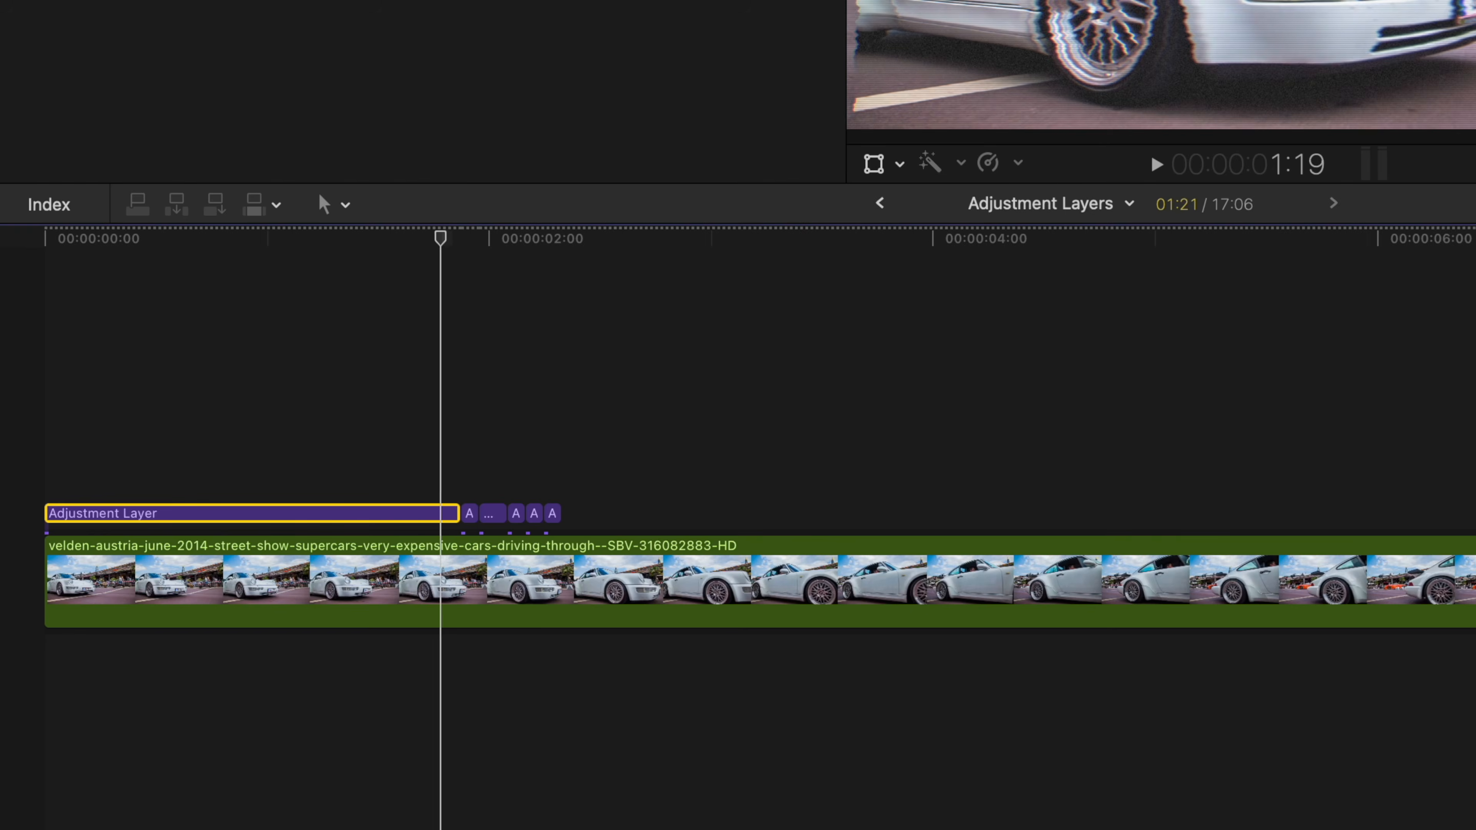
{"action": "key", "text": "super+b"}
{"action": "key", "text": "Left"}
{"action": "key", "text": "Left"}
{"action": "key", "text": "super+b"}
{"action": "key", "text": "Left"}
{"action": "key", "text": "Left"}
{"action": "key", "text": "Left"}
{"action": "key", "text": "super+b"}
{"action": "key", "text": "Left"}
{"action": "key", "text": "Left"}
{"action": "key", "text": "super+b"}
{"action": "key", "text": "Left"}
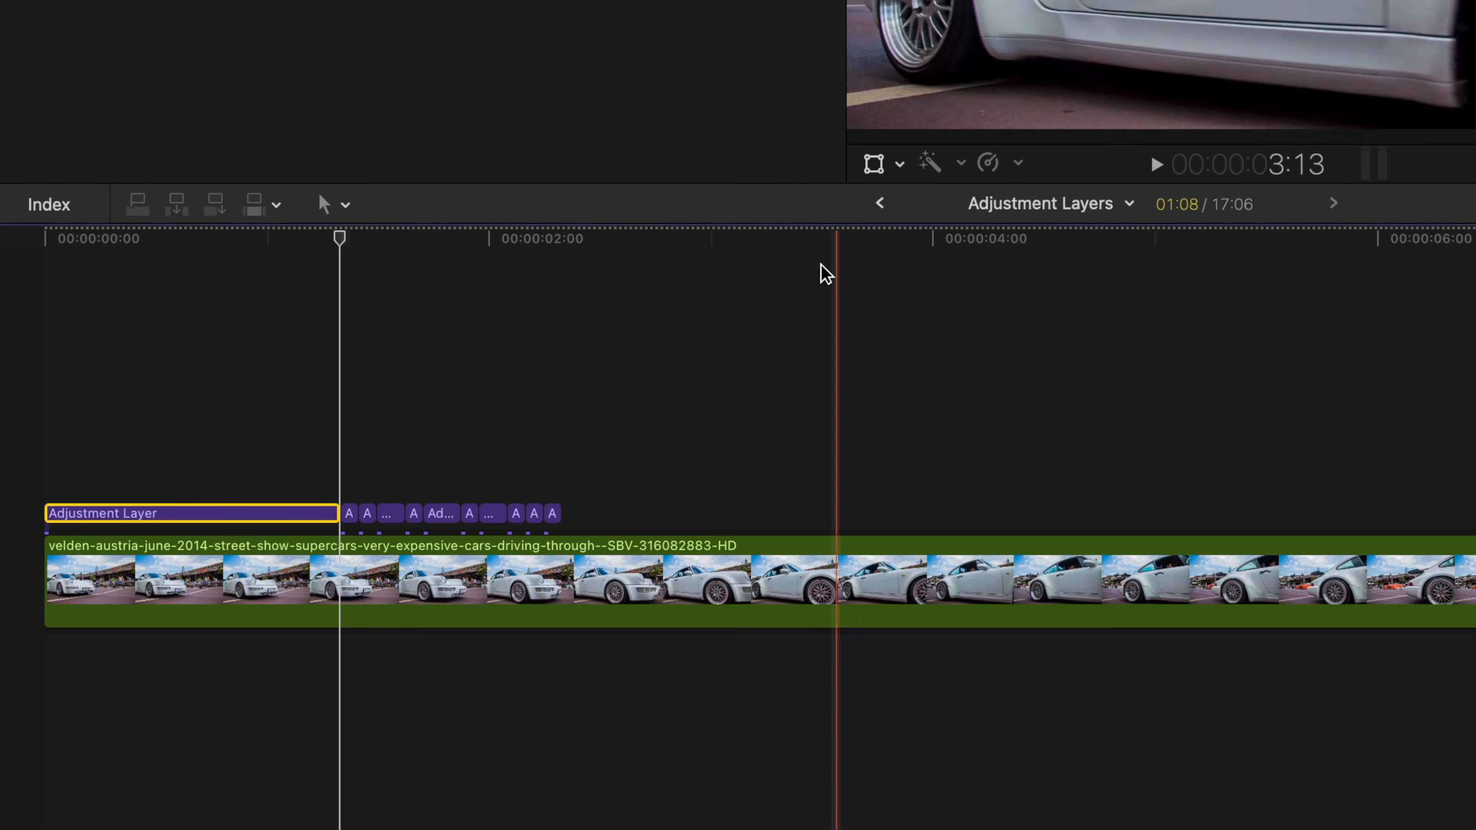
- Disable alternating short segments of the adjustment layer and group all its segments into one storyline
{"action": "left_click", "coordinate": [349, 513]}
{"action": "left_click", "coordinate": [437, 515], "text": "super"}
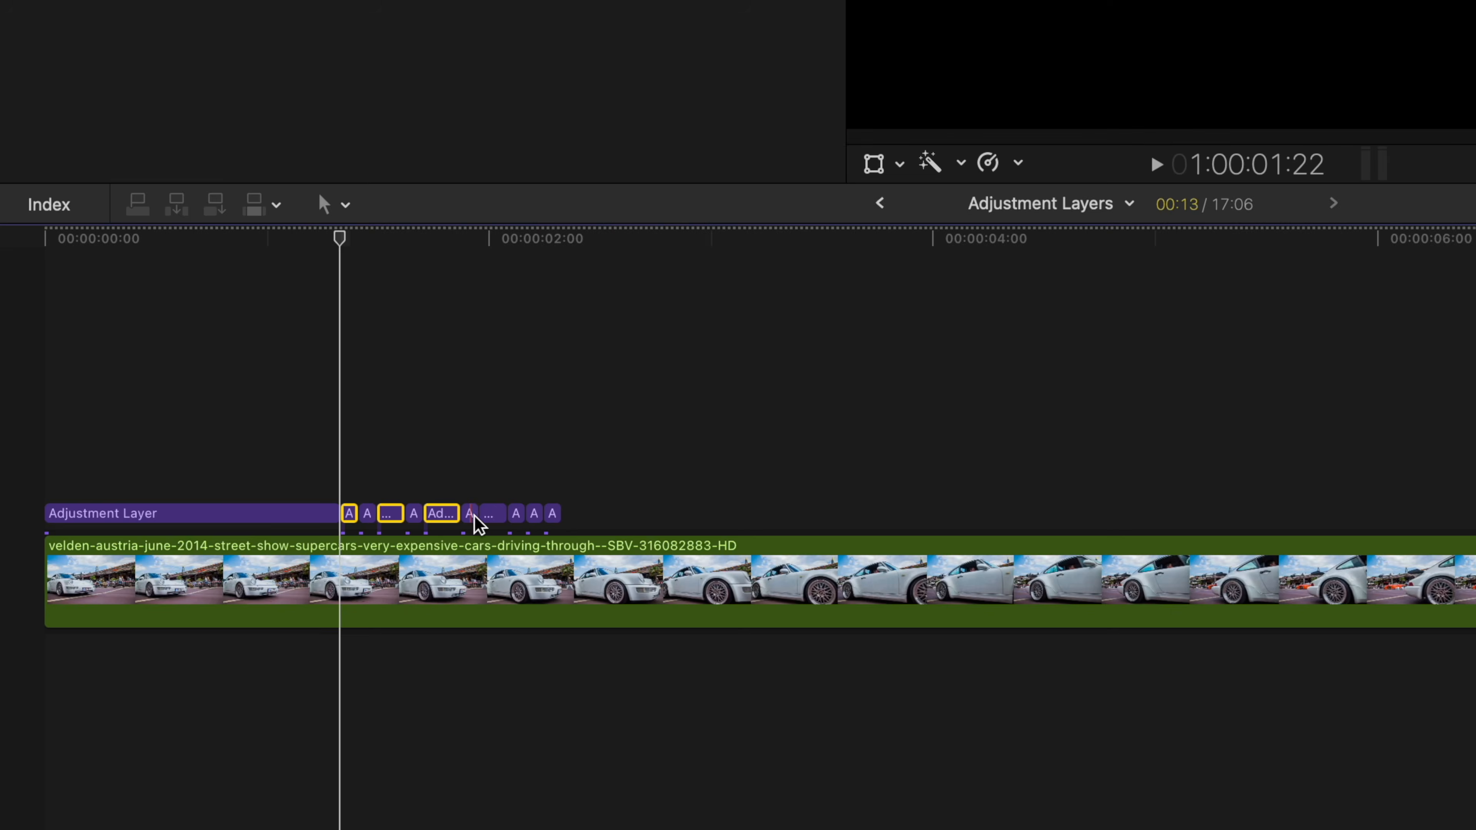
{"action": "left_click", "coordinate": [490, 516], "text": "super"}
{"action": "left_click", "coordinate": [536, 516], "text": "super"}
{"action": "key", "text": "v"}
{"action": "left_click_drag", "start_coordinate": [603, 474], "coordinate": [229, 517]}
{"action": "key", "text": "super+g"}
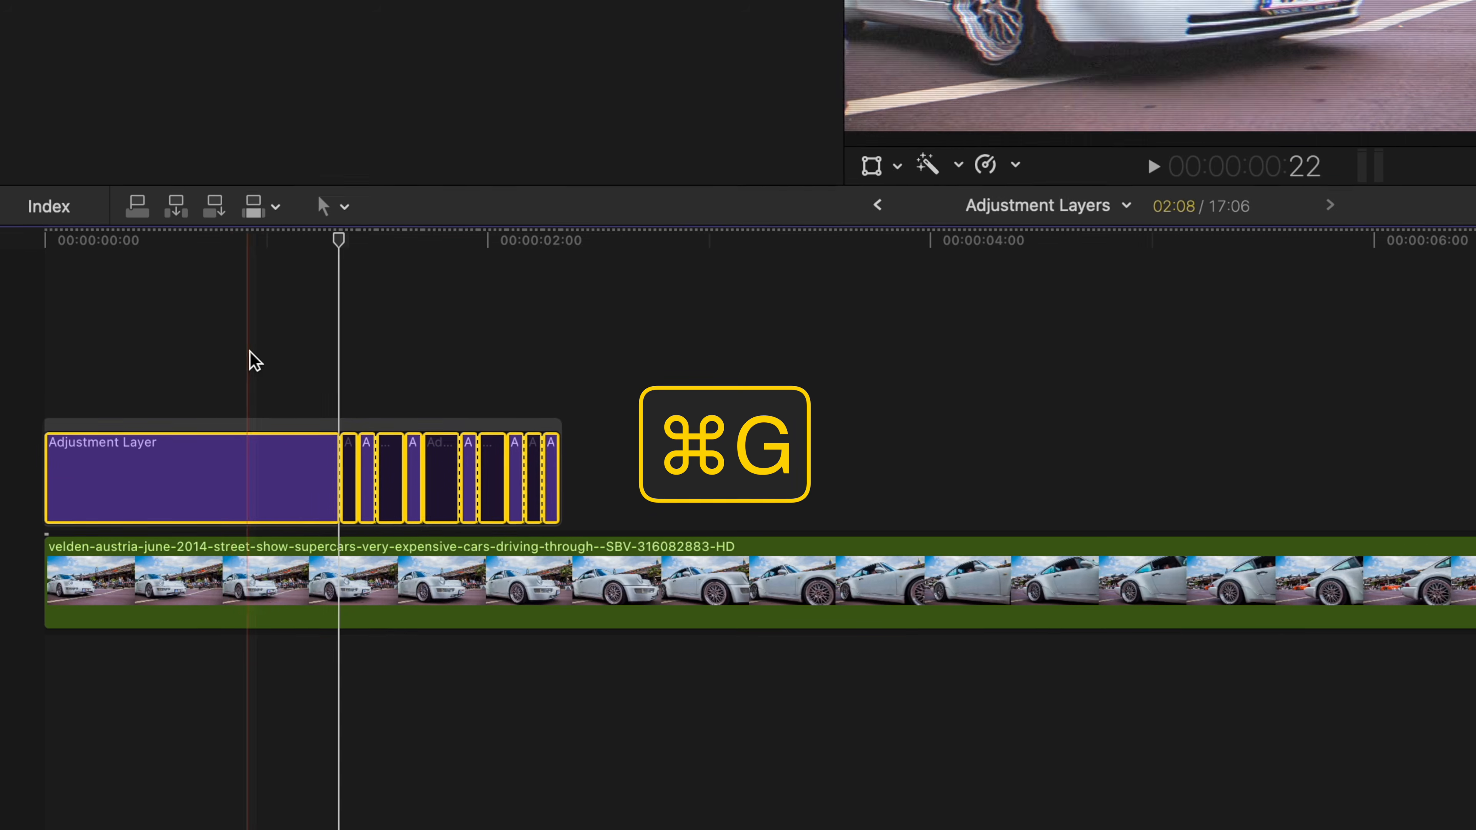
- Move the adjustment layer storyline further along the white car clip and back to the timeline start
{"action": "left_click", "coordinate": [250, 355]}
{"action": "left_click_drag", "start_coordinate": [250, 424], "coordinate": [600, 422]}
{"action": "left_click_drag", "start_coordinate": [405, 592], "coordinate": [42, 583]}
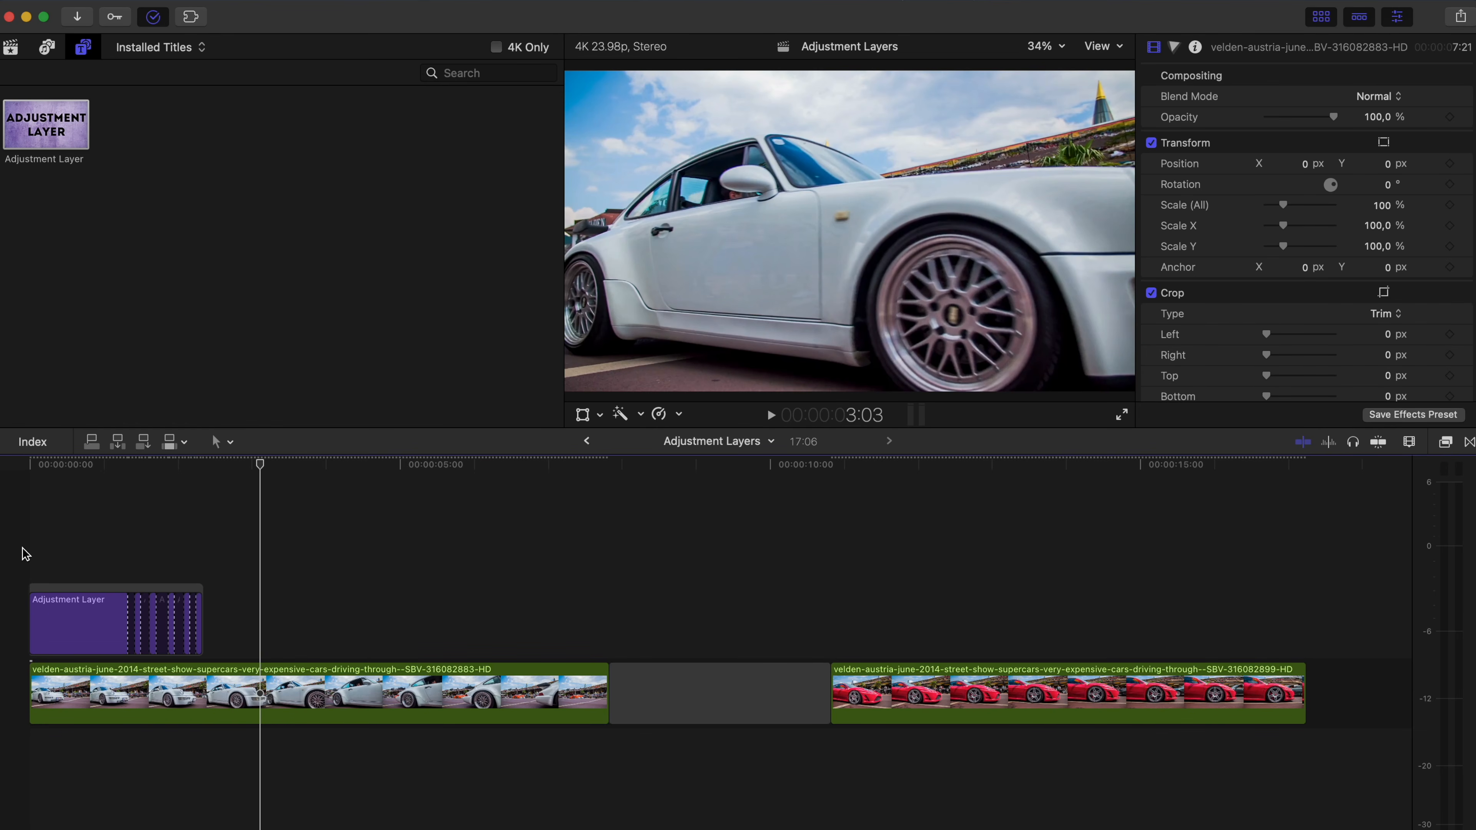
- Overwrite the start of the white car clip with the red car clip and play it under the adjustment layer storyline
{"action": "left_click_drag", "start_coordinate": [849, 691], "coordinate": [47, 530]}
{"action": "key", "text": "super+alt+Down"}
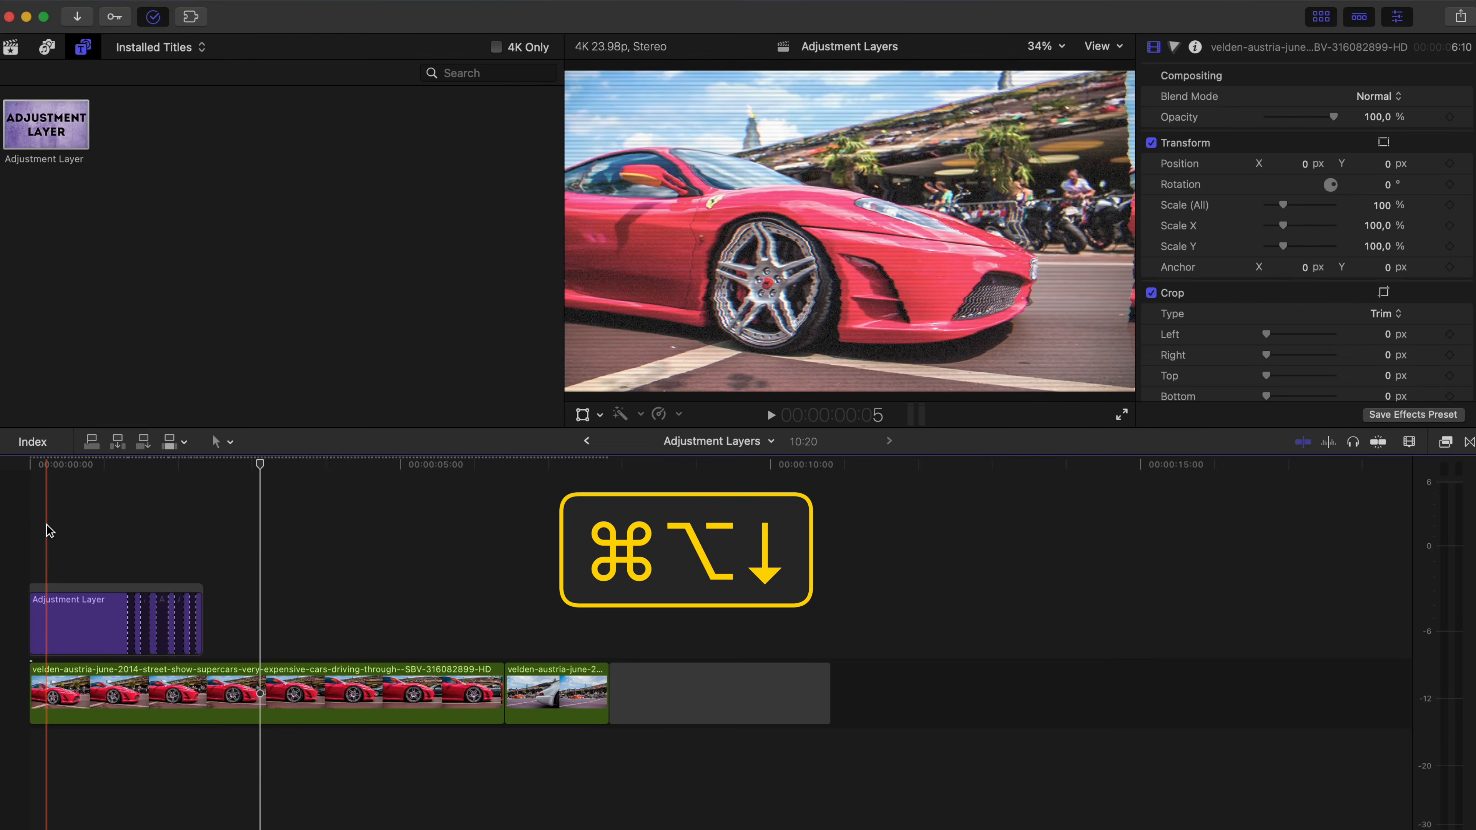
{"action": "left_click", "coordinate": [30, 531]}
{"action": "key", "text": "space"}
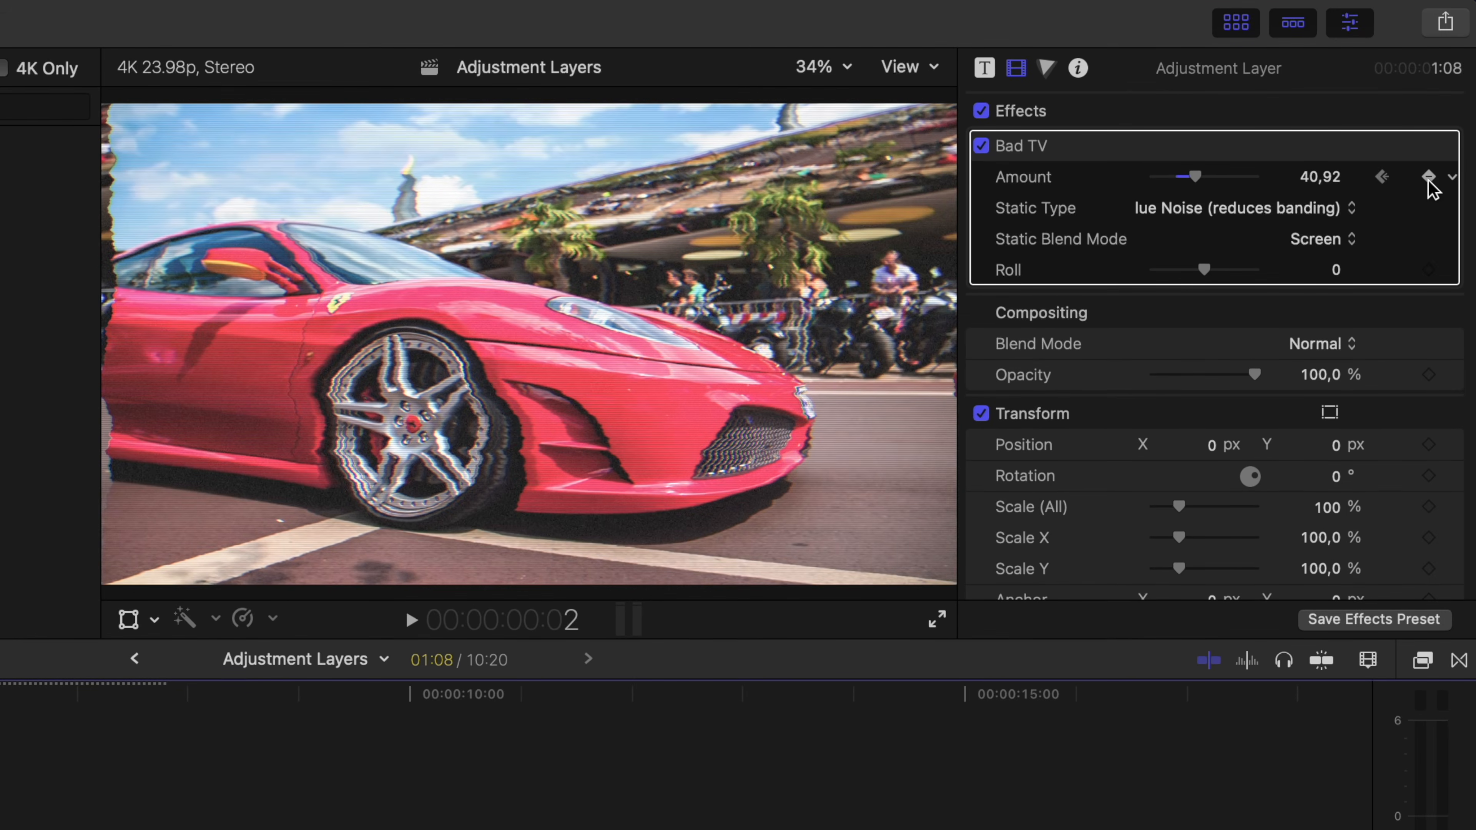
- Keyframe the adjustment layer's Bad TV amount to drop to 0 and rise again within the first seven frames
{"action": "key", "text": "Right"}
{"action": "left_click_drag", "start_coordinate": [1189, 176], "coordinate": [1118, 176]}
{"action": "key", "text": "Right"}
{"action": "key", "text": "Right"}
{"action": "key", "text": "Right"}
{"action": "key", "text": "Right"}
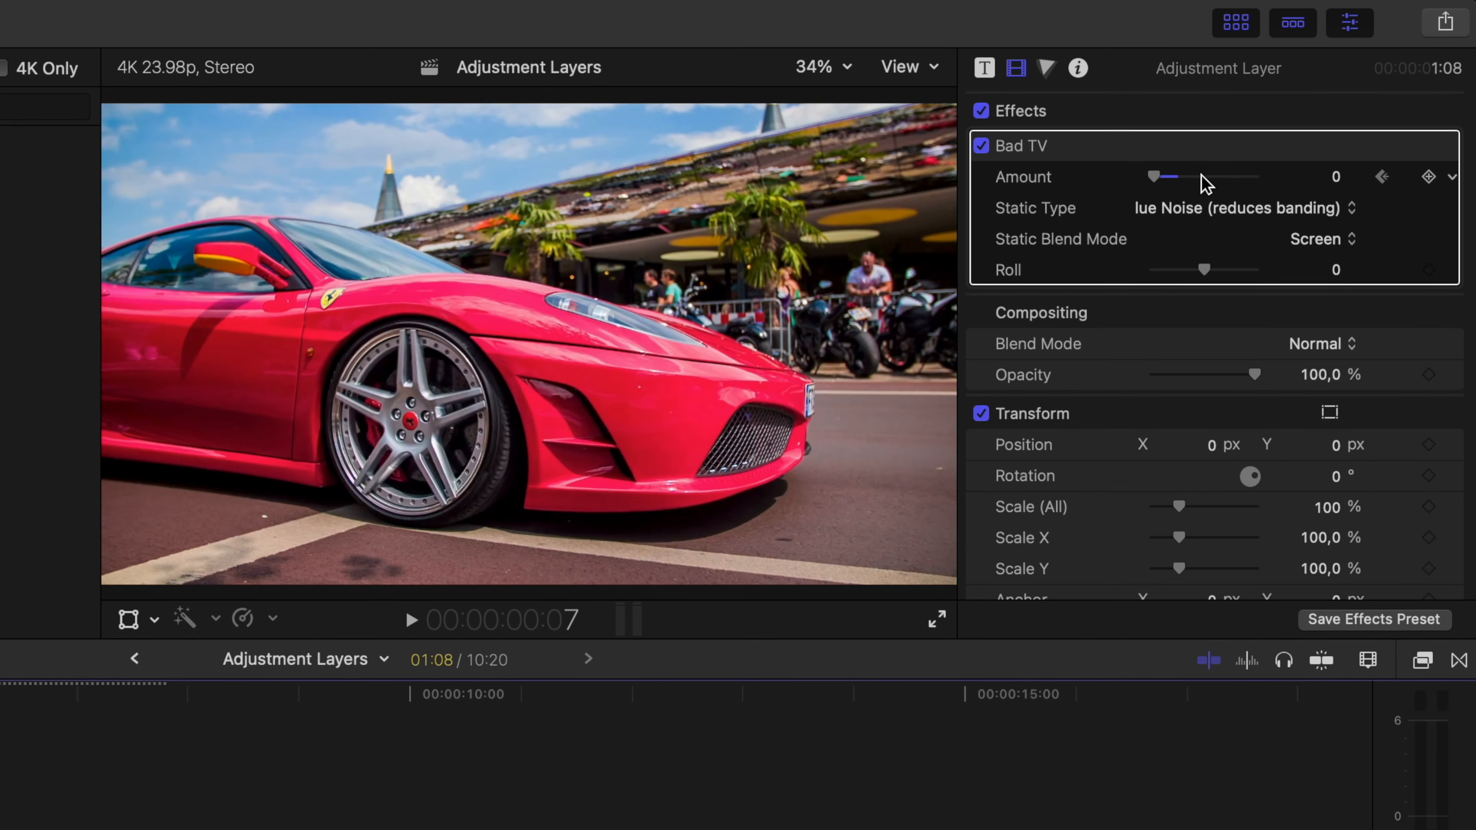
{"action": "left_click_drag", "start_coordinate": [1155, 178], "coordinate": [1197, 185]}
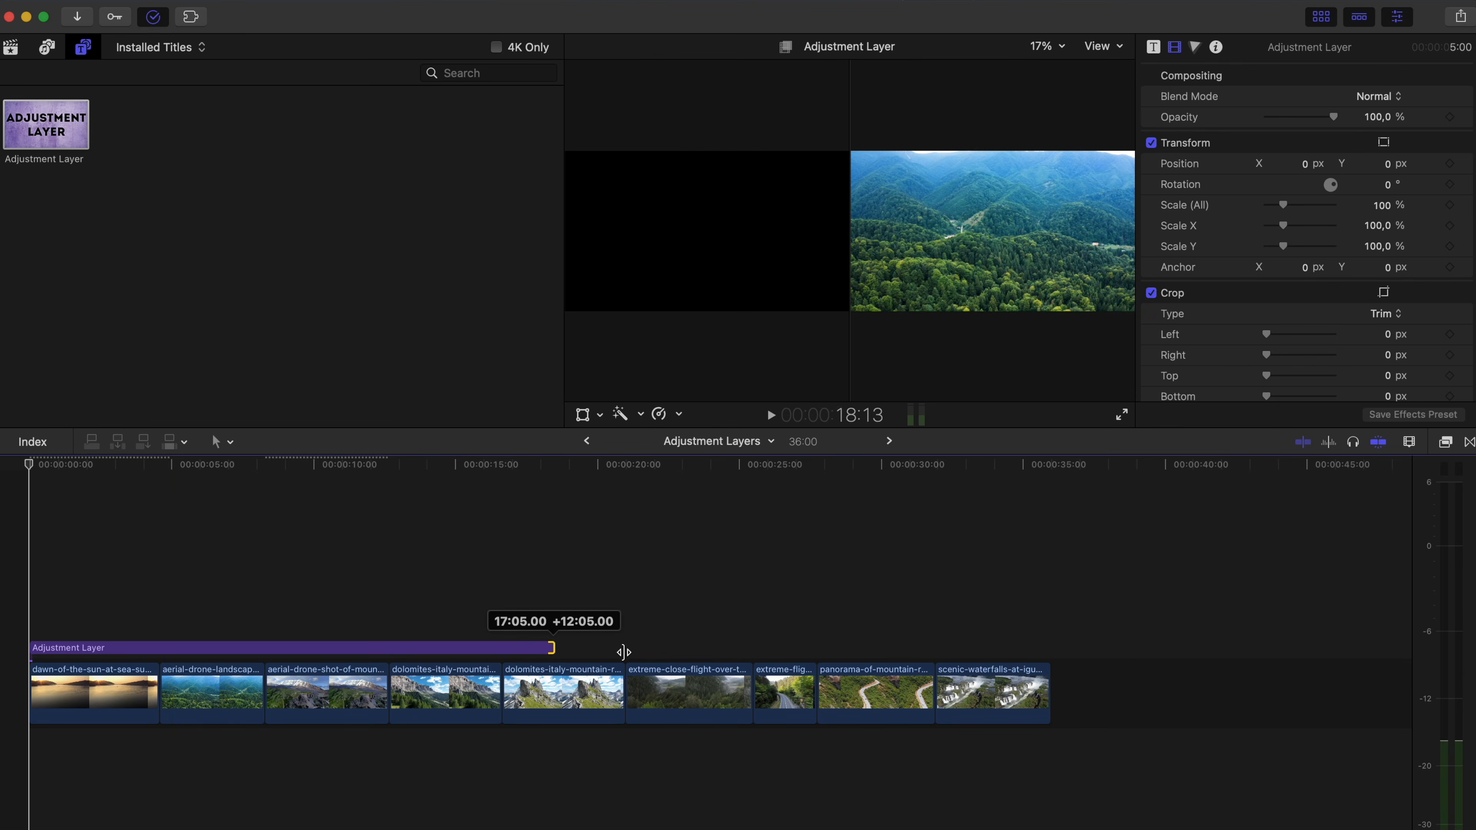
- Extend the adjustment layer over all the landscape clips and fully desaturate it with a keyframed Color Wheels global saturation
{"action": "left_click_drag", "start_coordinate": [624, 652], "coordinate": [1040, 650]}
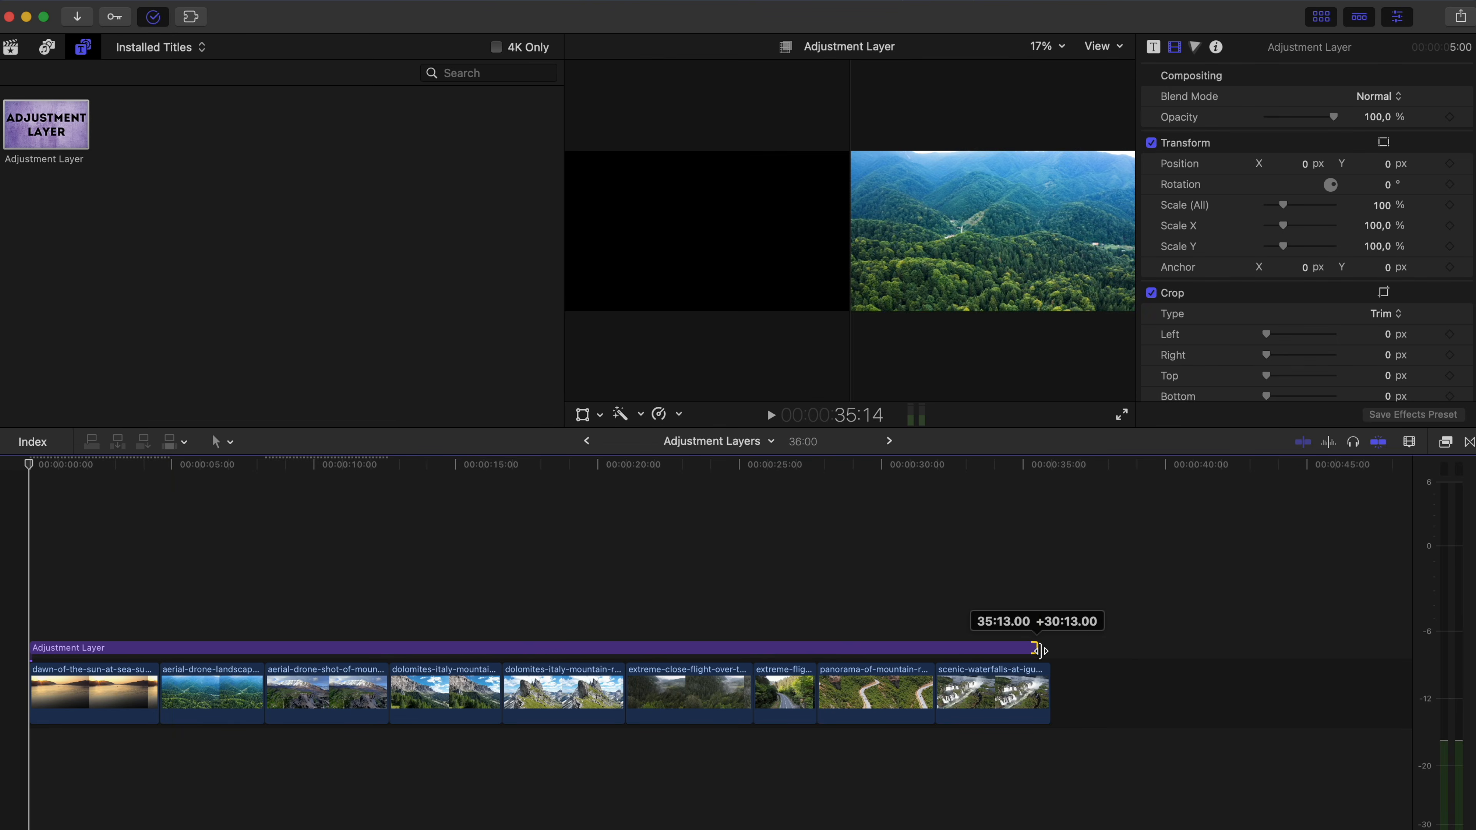
{"action": "left_click", "coordinate": [53, 647]}
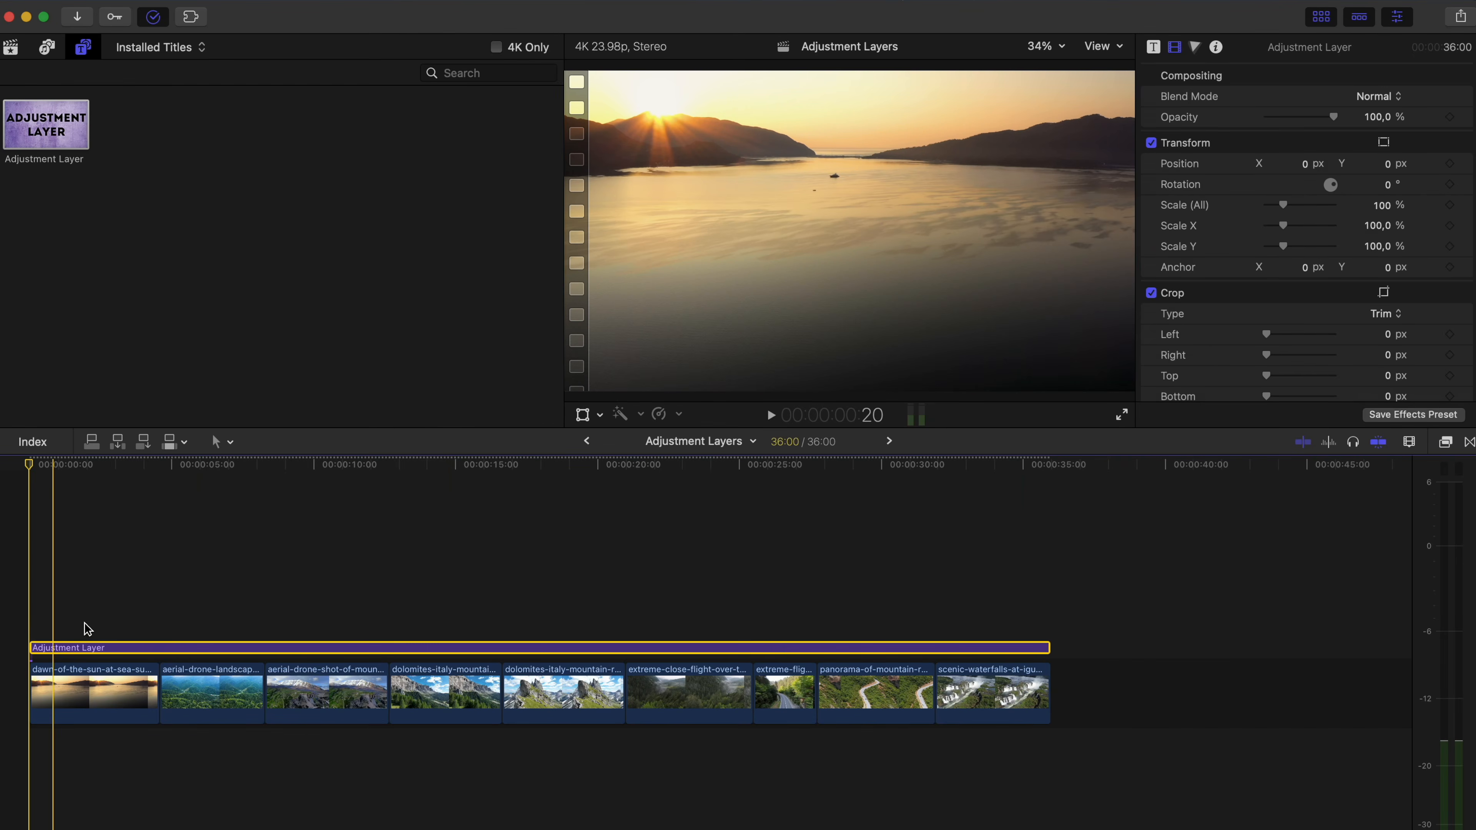
{"action": "left_click", "coordinate": [1195, 47]}
{"action": "left_click_drag", "start_coordinate": [1251, 189], "coordinate": [1258, 213]}
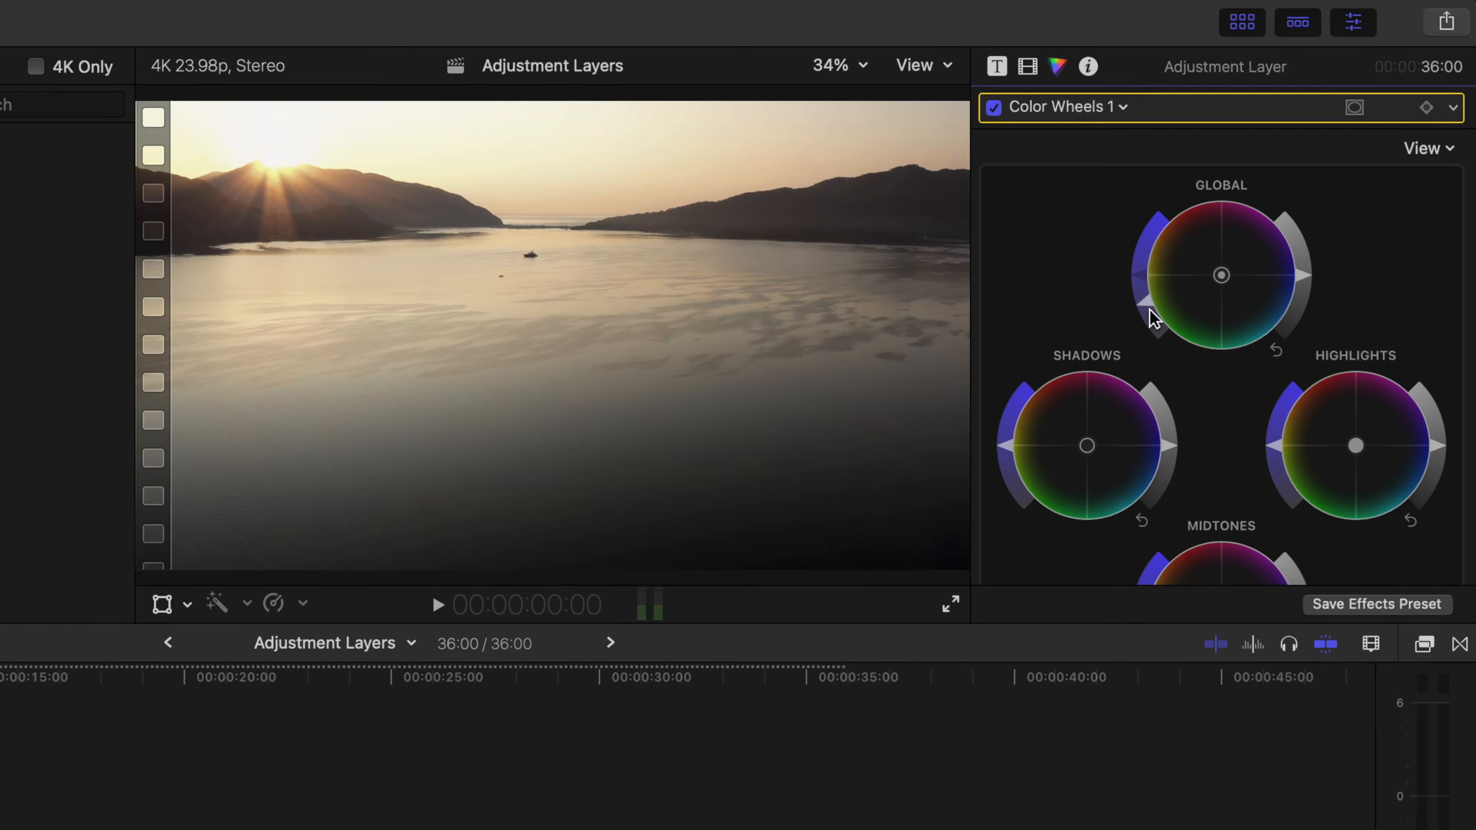
{"action": "left_click_drag", "start_coordinate": [1154, 319], "coordinate": [1160, 363]}
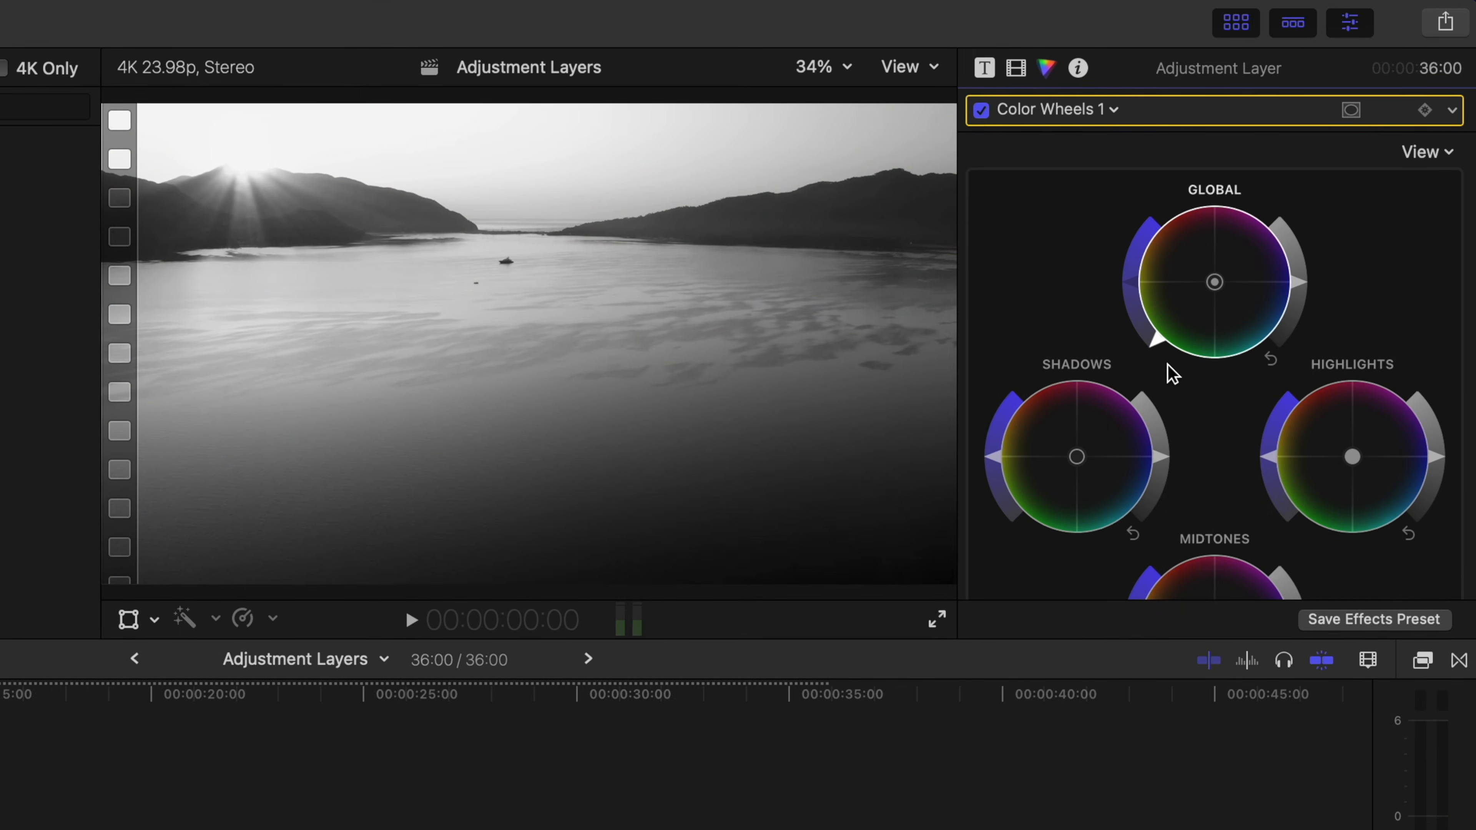
{"action": "left_click", "coordinate": [1426, 107]}
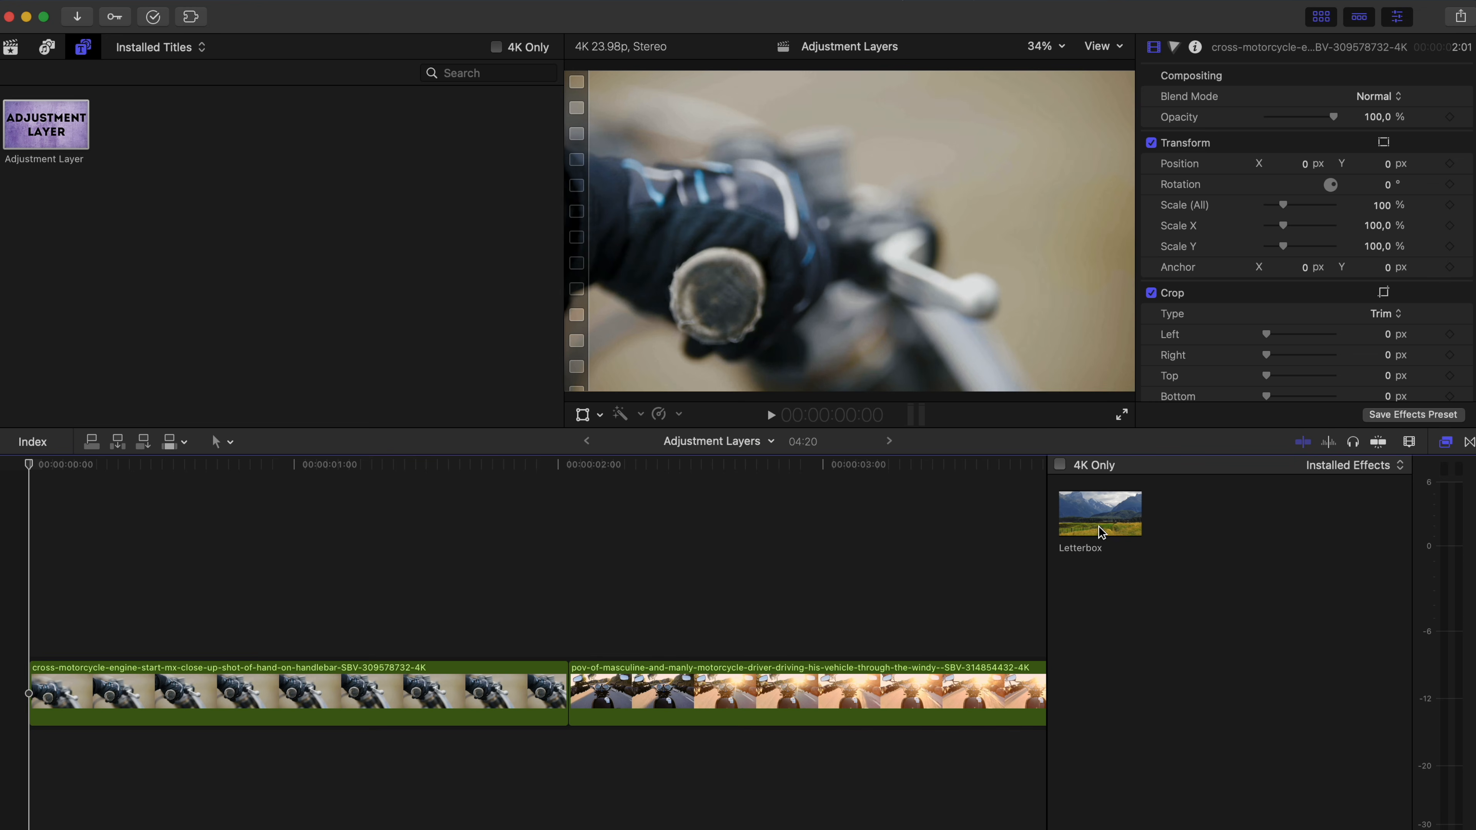
- Try a Letterbox effect with a 2.35:1 aspect ratio and a lowered offset on the handlebar clip, and remove it
{"action": "left_click_drag", "start_coordinate": [501, 667], "coordinate": [502, 669]}
{"action": "left_click", "coordinate": [328, 692]}
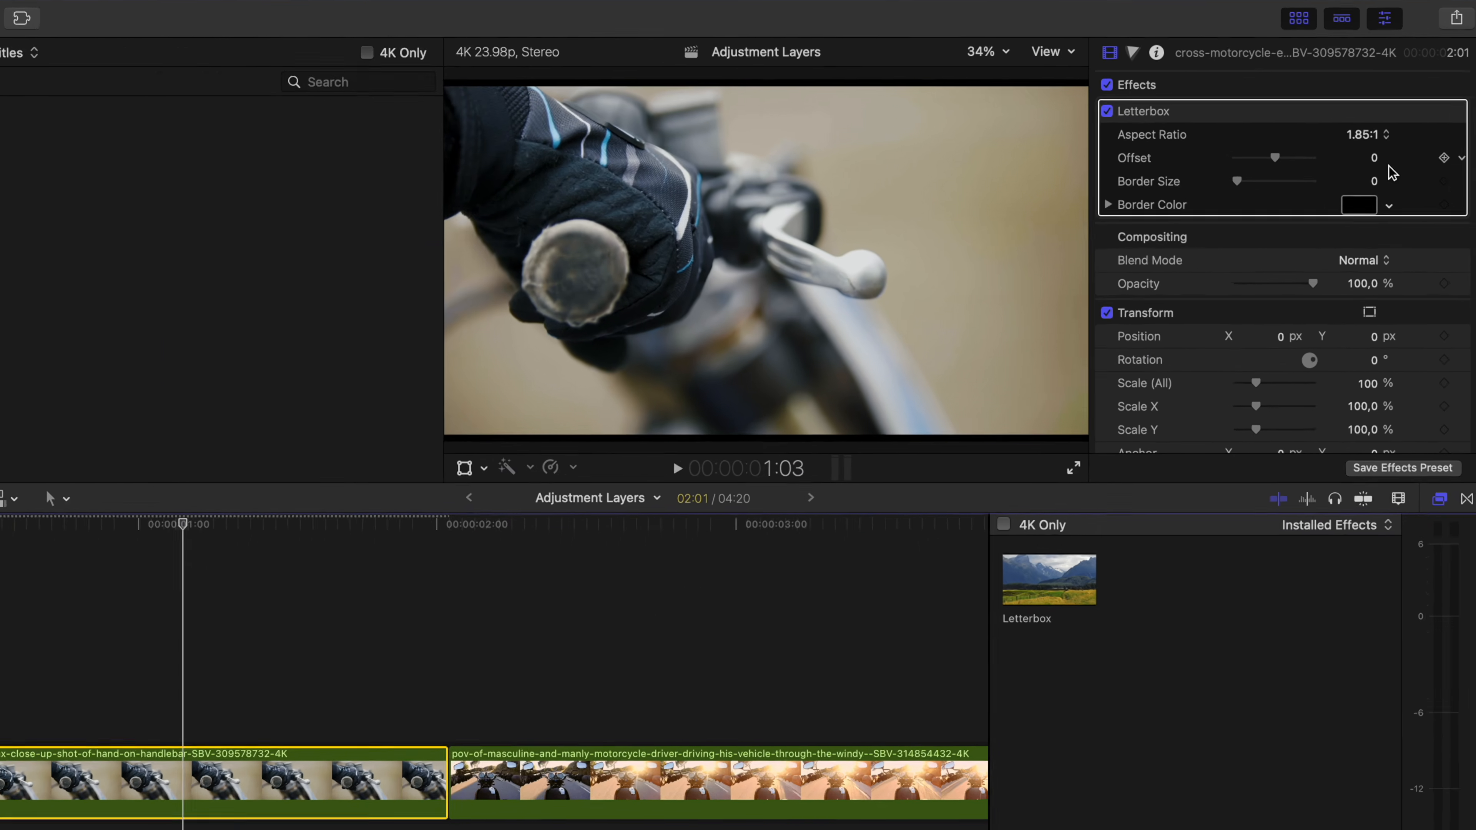
{"action": "left_click", "coordinate": [1366, 135]}
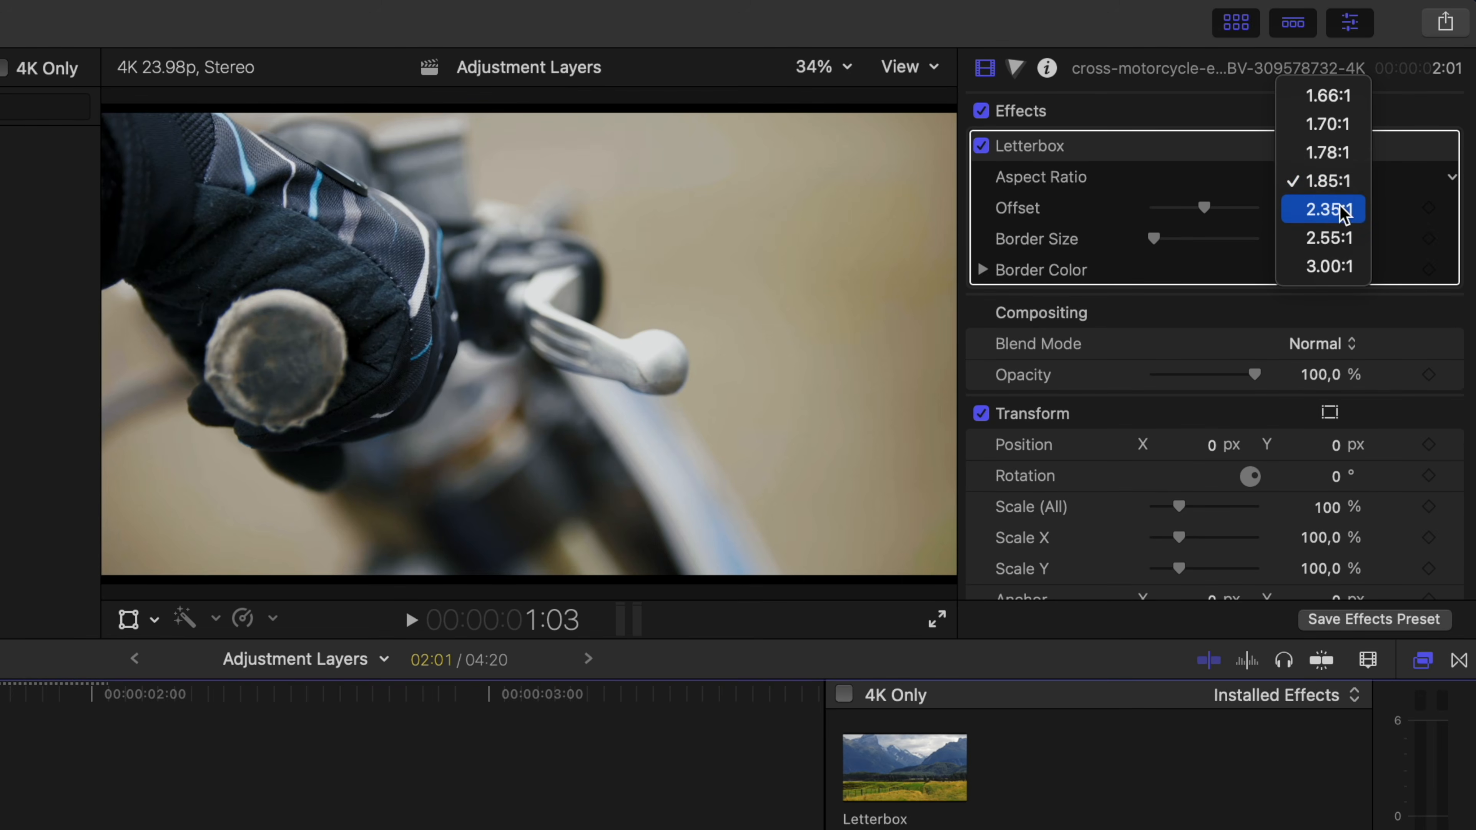
{"action": "left_click", "coordinate": [1343, 210]}
{"action": "mouse_move", "coordinate": [1206, 211]}
{"action": "left_mouse_down"}
{"action": "mouse_move", "coordinate": [1221, 210]}
{"action": "mouse_move", "coordinate": [1181, 211]}
{"action": "left_mouse_up"}
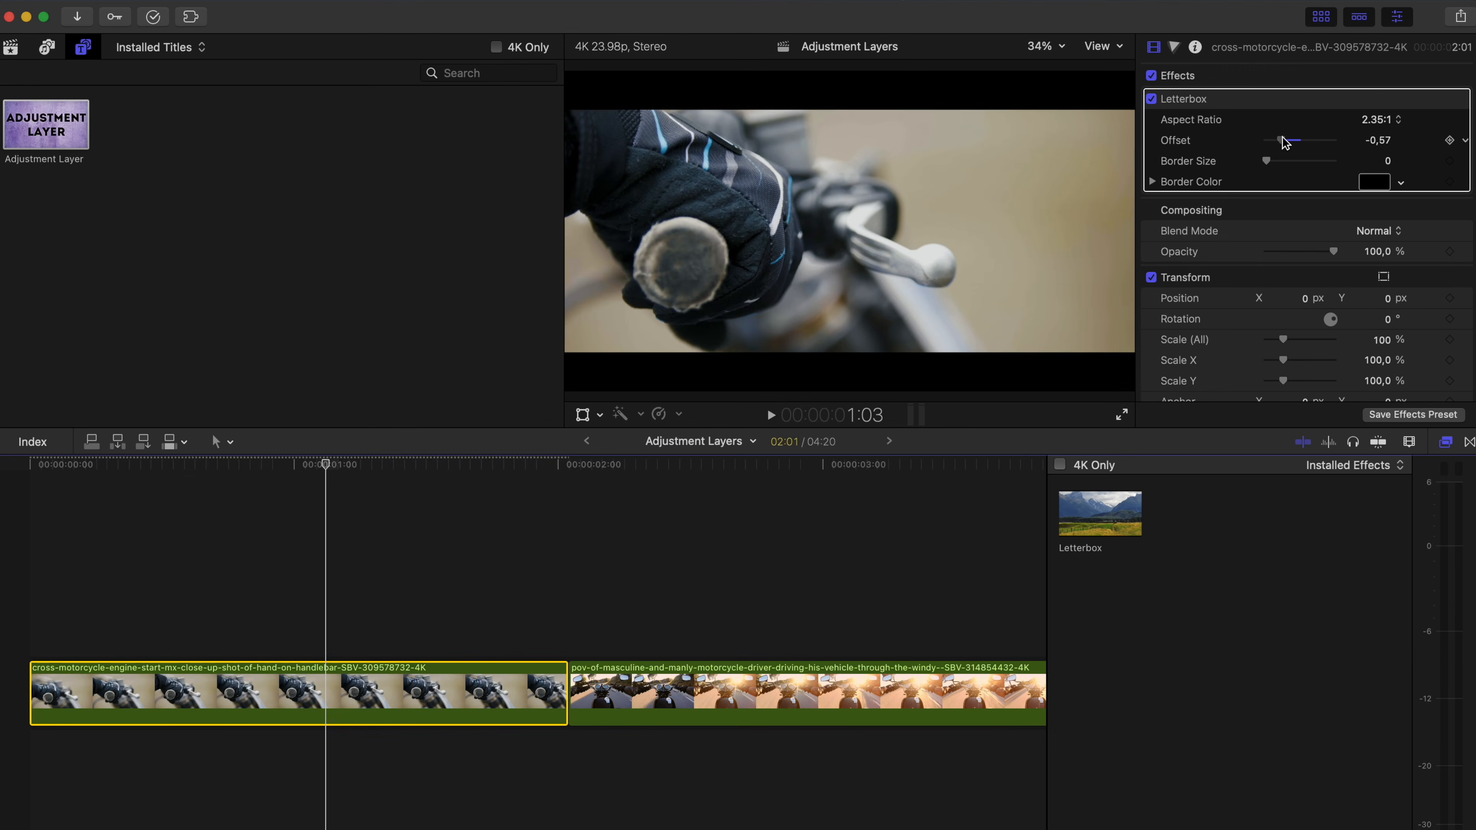
{"action": "left_click", "coordinate": [1197, 98]}
{"action": "key", "text": "Delete"}
- Place an adjustment layer above the two motorcycle clips and apply the Letterbox effect to it with a 2.35:1 aspect ratio
{"action": "left_click_drag", "start_coordinate": [141, 467], "coordinate": [141, 643]}
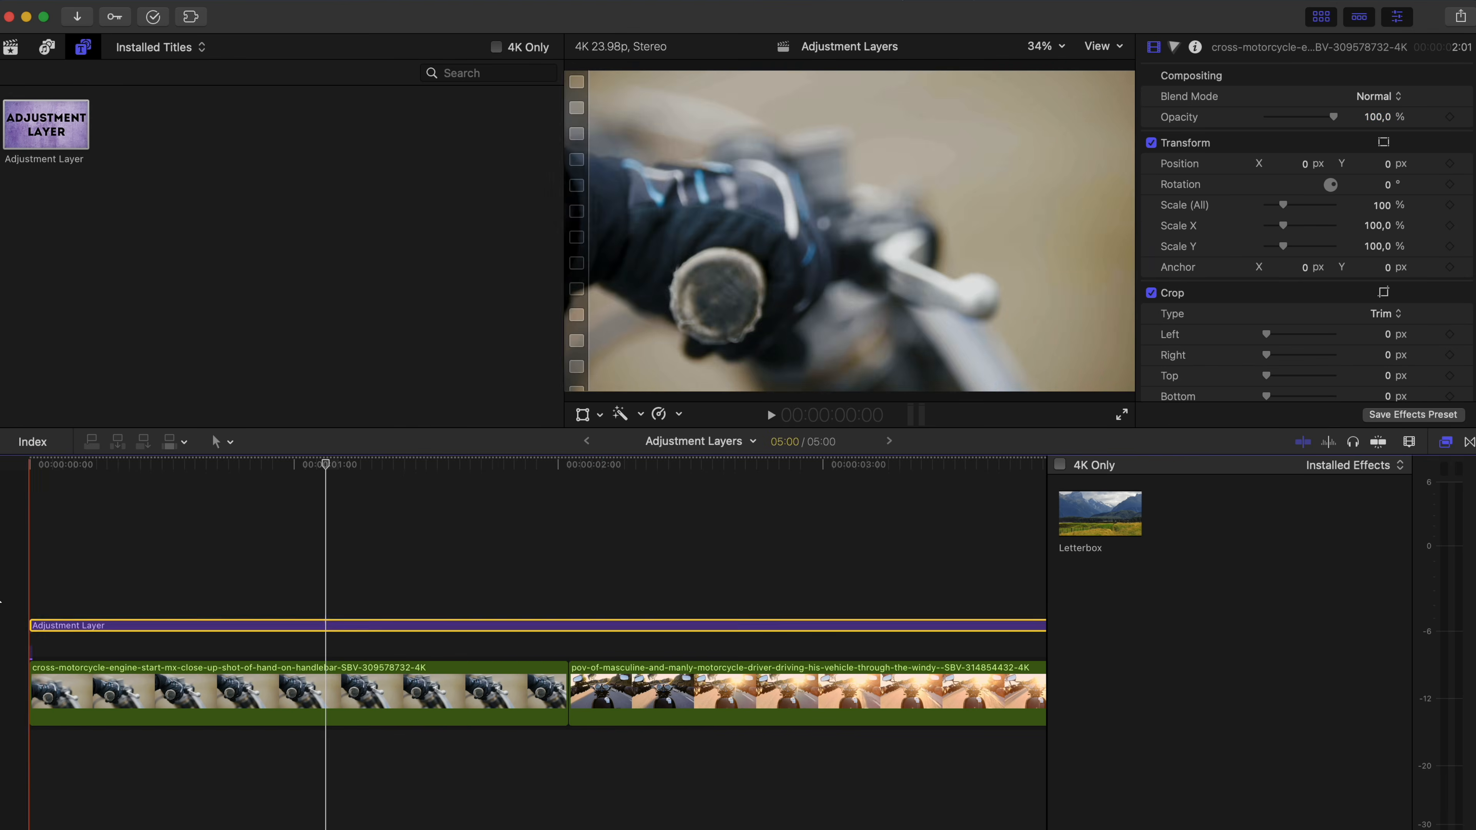
{"action": "left_click_drag", "start_coordinate": [1100, 513], "coordinate": [882, 645]}
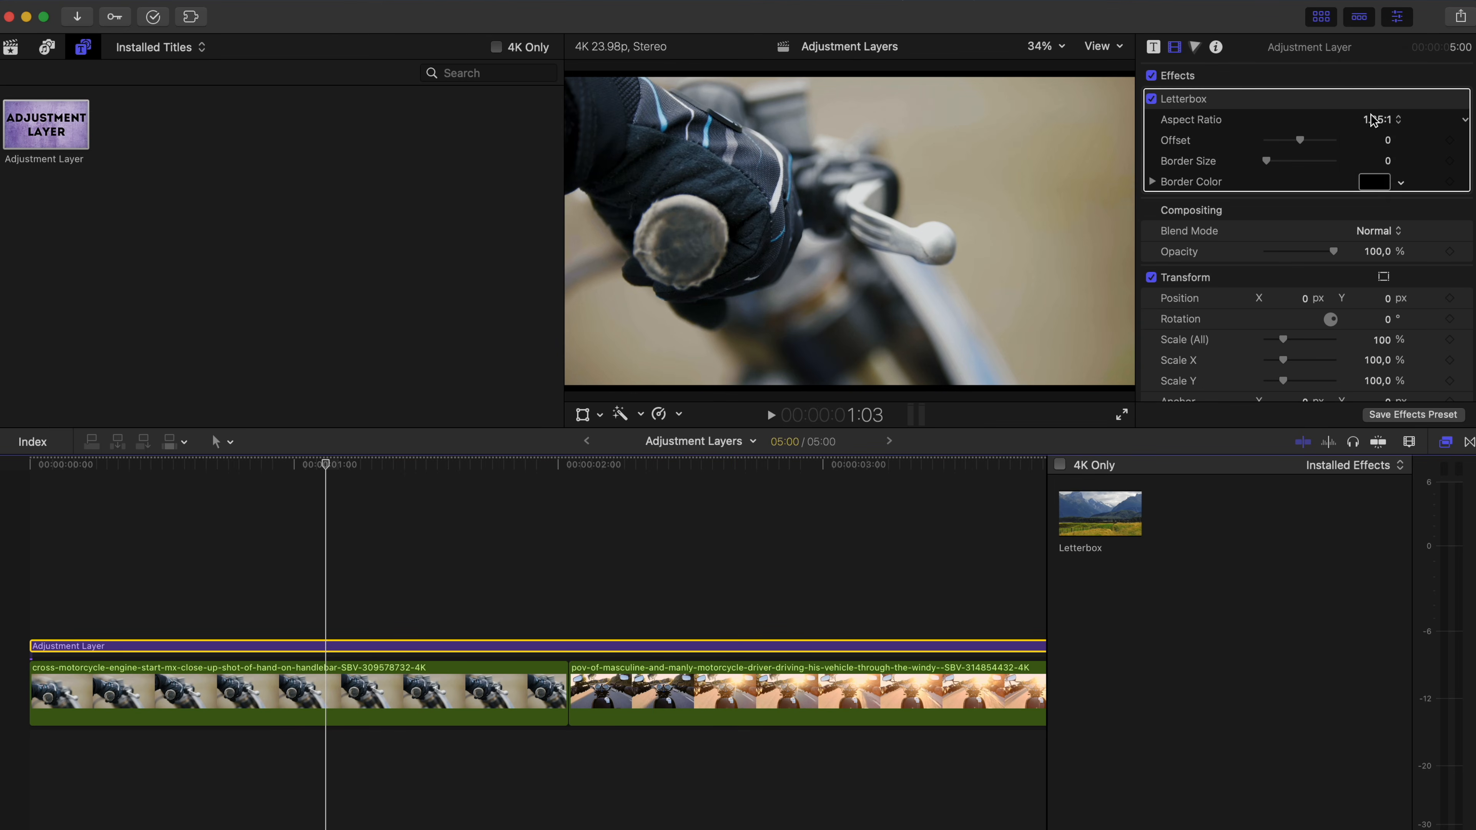
{"action": "left_click", "coordinate": [1395, 141]}
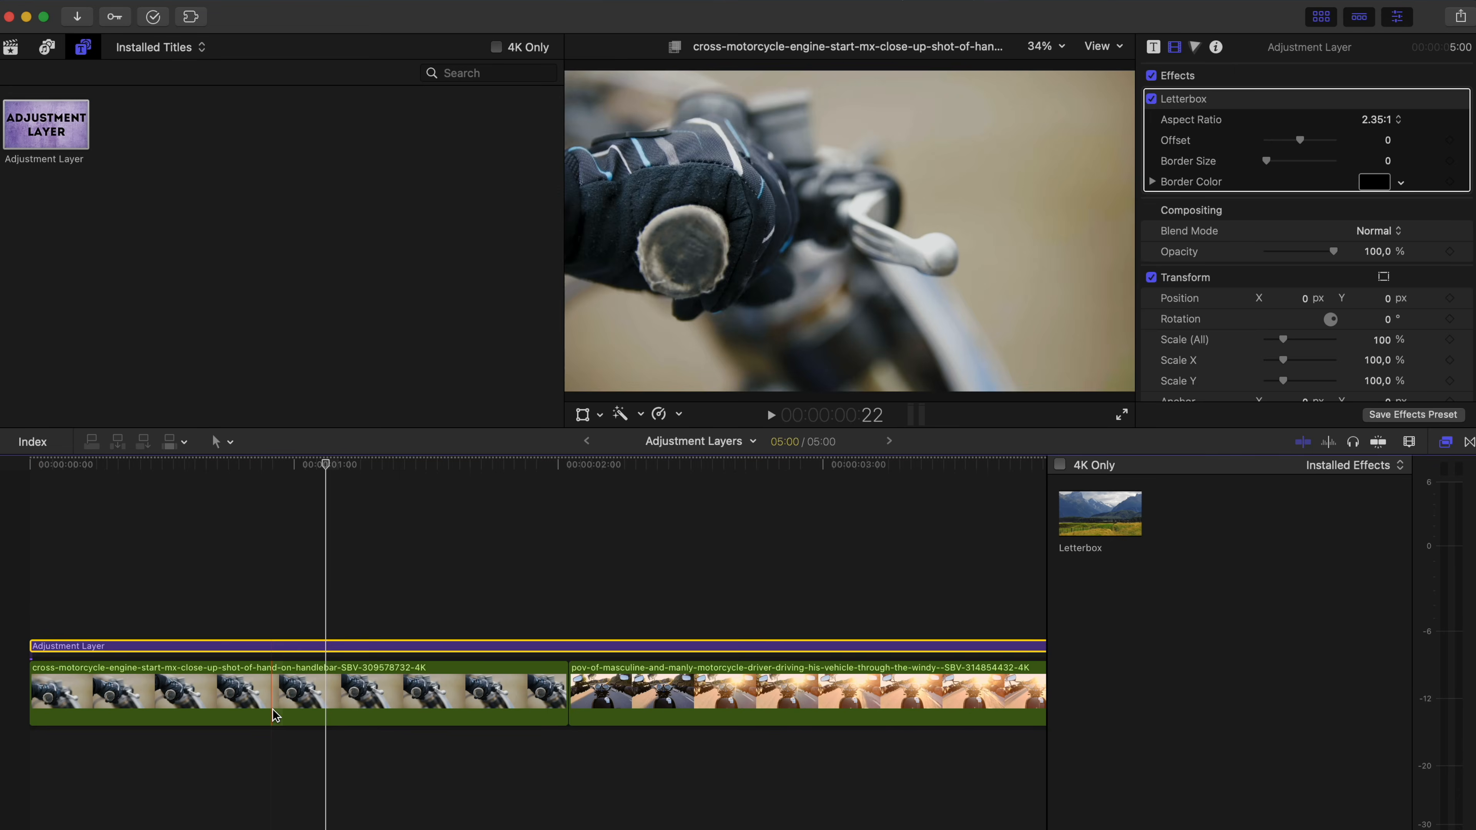
- Adjust the vertical position of the motorcycle riding clip beneath the letterbox adjustment layer
{"action": "left_click", "coordinate": [140, 692]}
{"action": "left_click", "coordinate": [760, 757]}
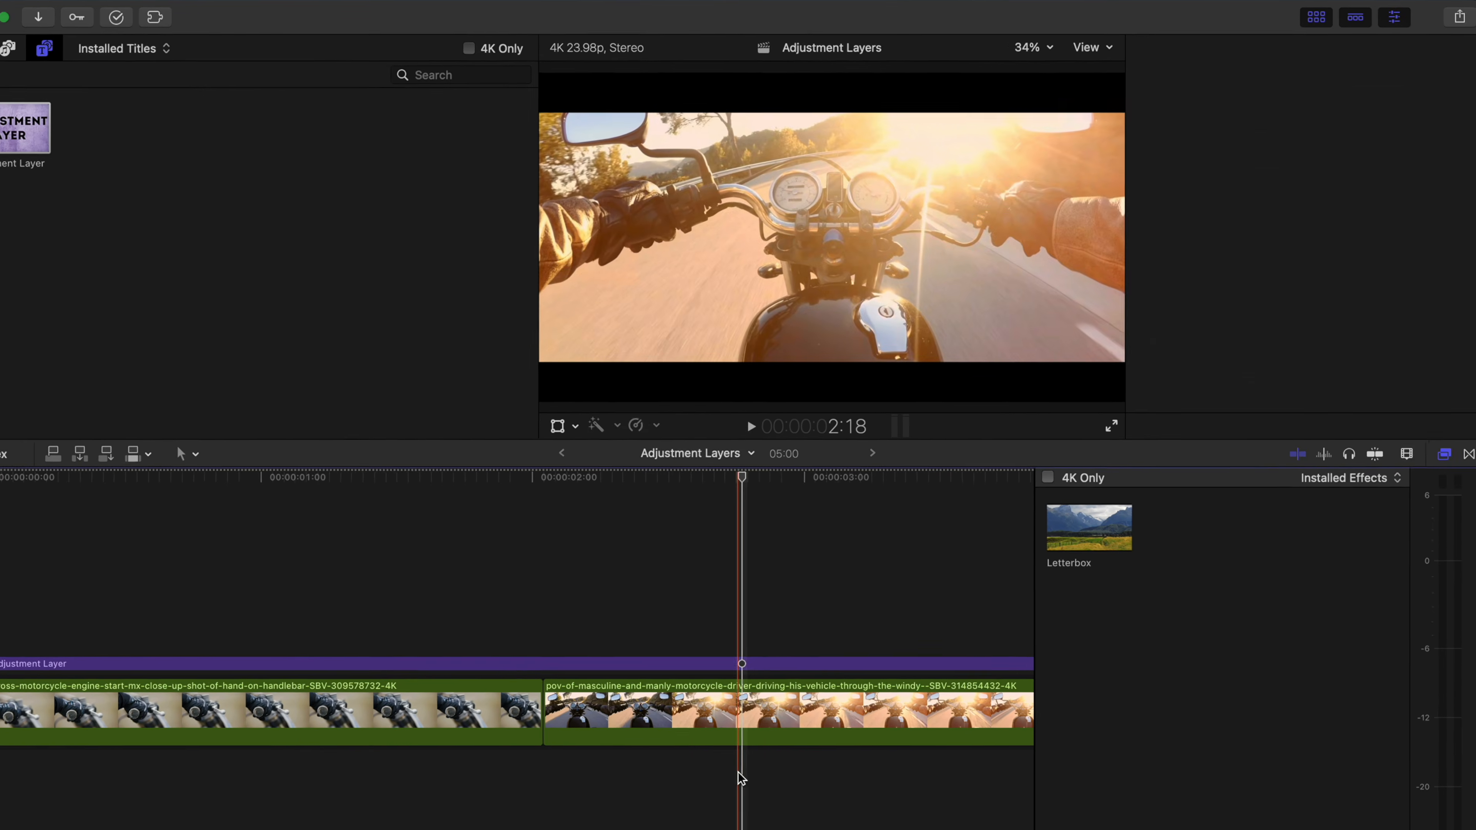
{"action": "left_click", "coordinate": [762, 698]}
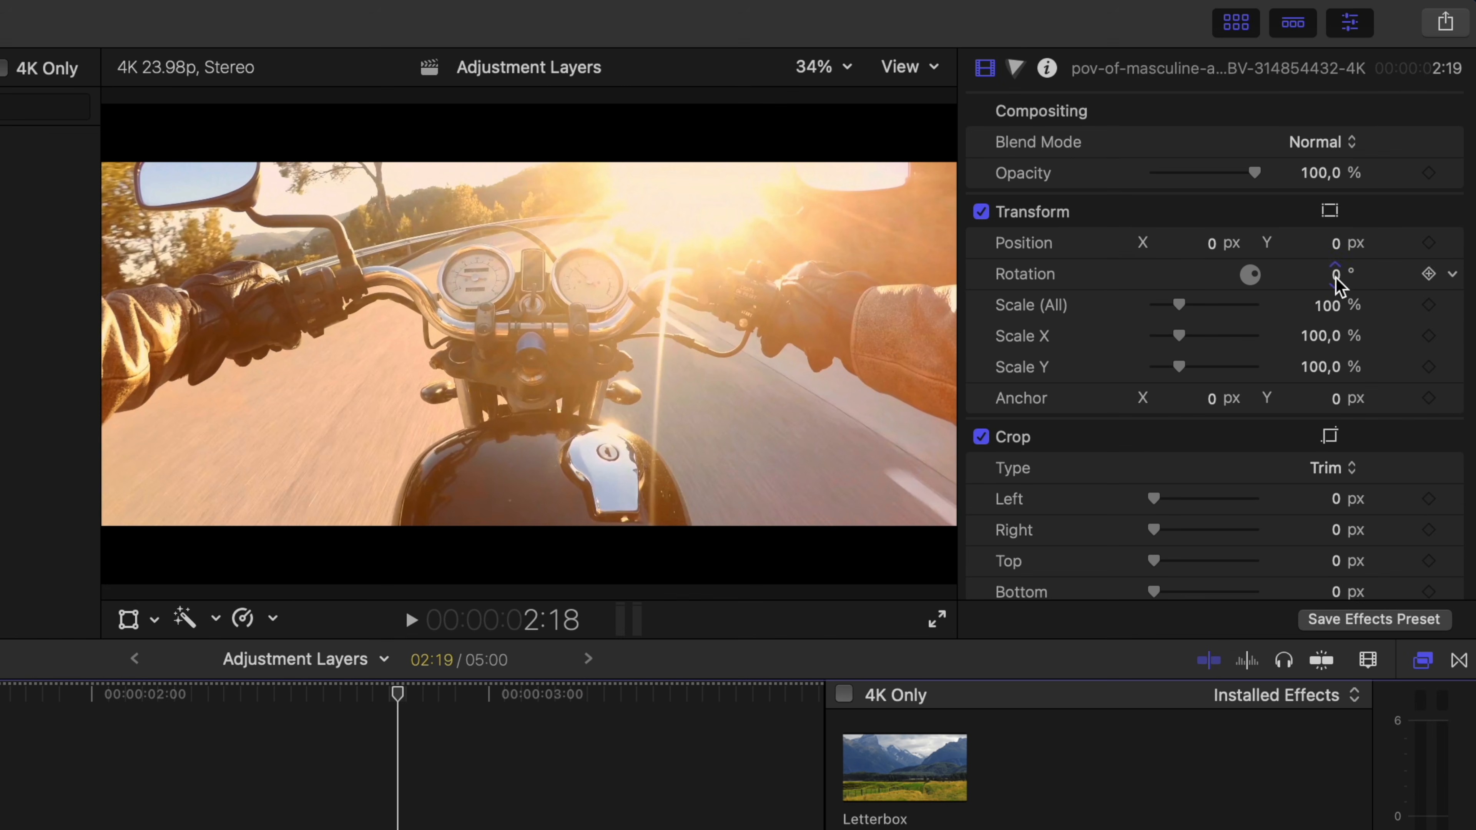
{"action": "left_click_drag", "start_coordinate": [1335, 244], "coordinate": [1336, 253]}
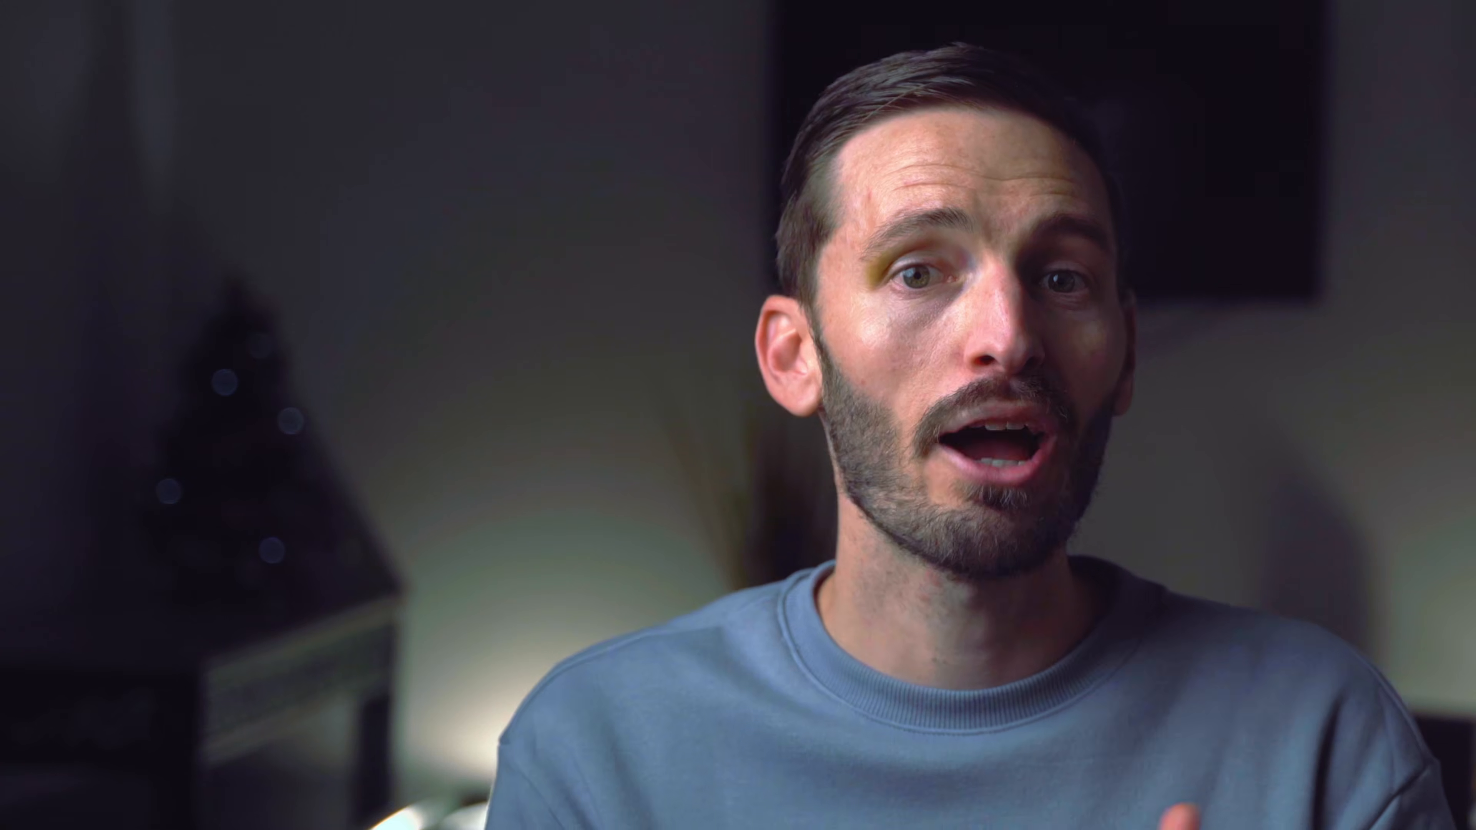